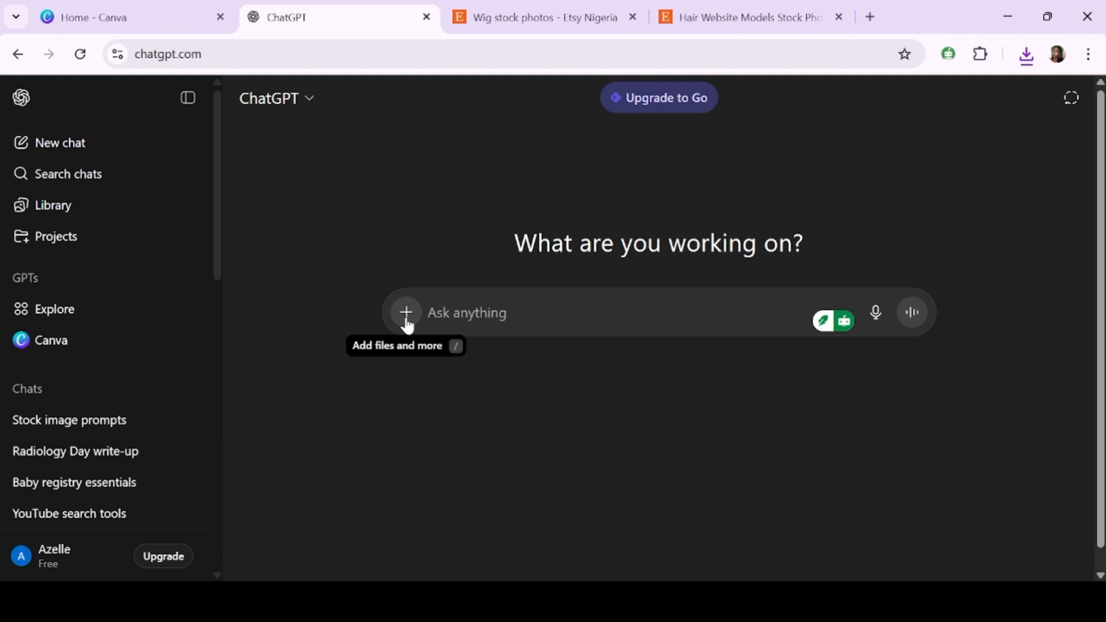
# - Attach the reference image of wig models to a new chat
pyautogui.click(407, 319)
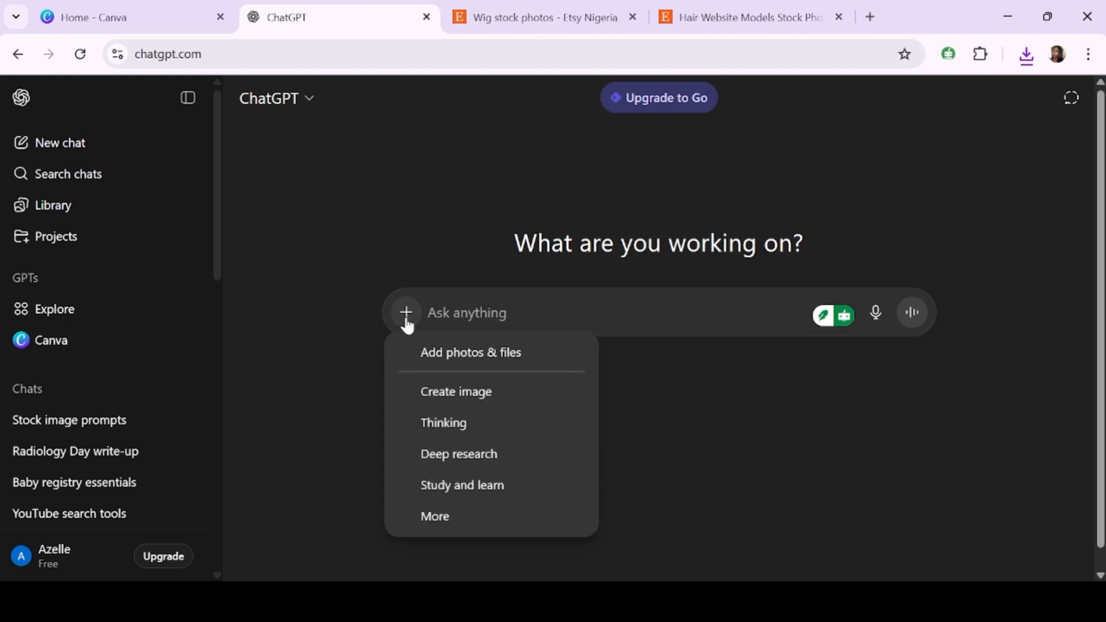
pyautogui.click(449, 354)
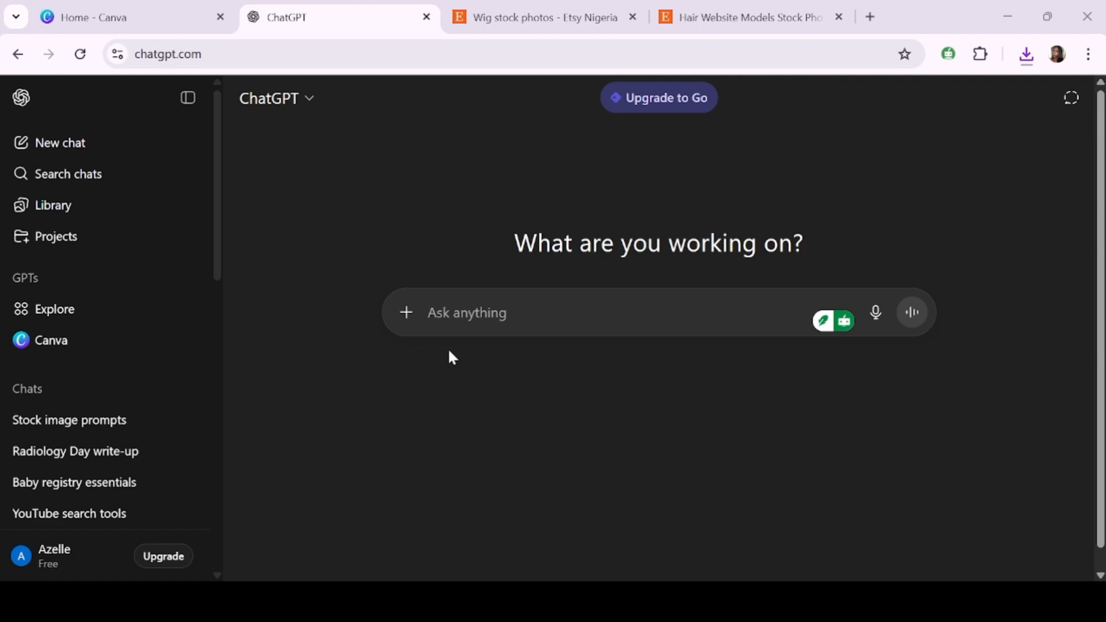
pyautogui.doubleClick(217, 254)
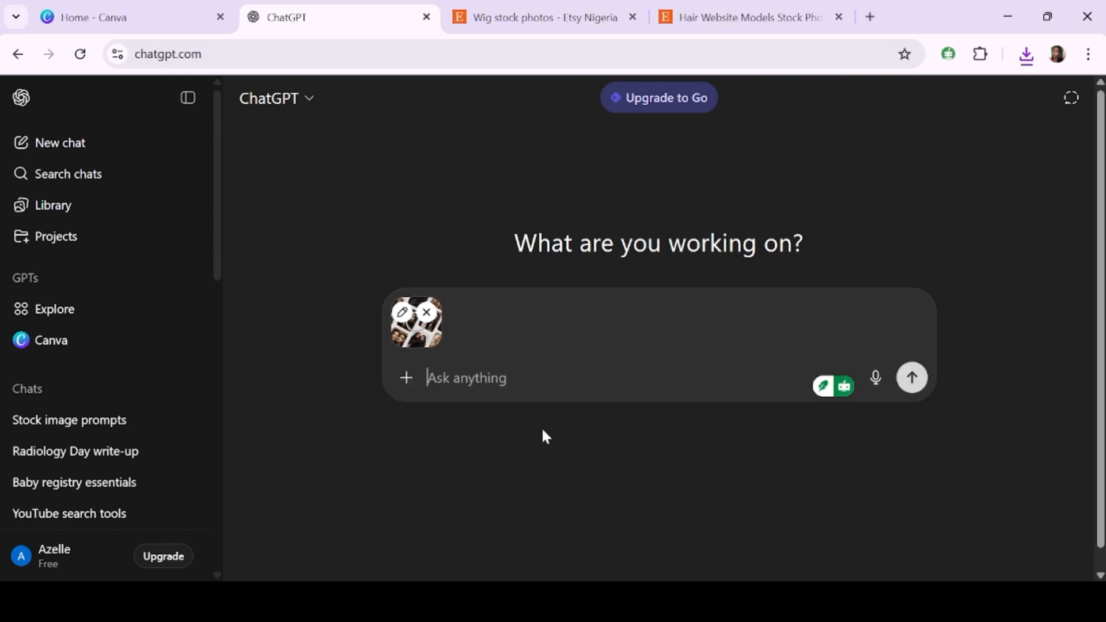
# - Send the request "i want to create high quality stock photos like what its in the image, suggest 3 prompts i can use to do this"
pyautogui.click(506, 378)
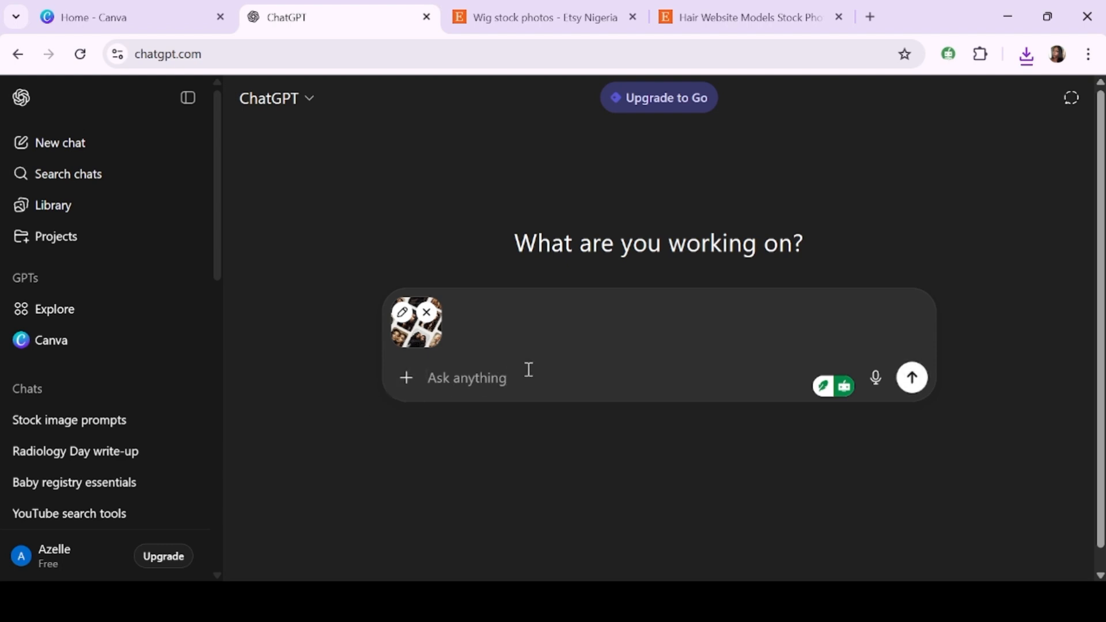
pyautogui.write('i want')
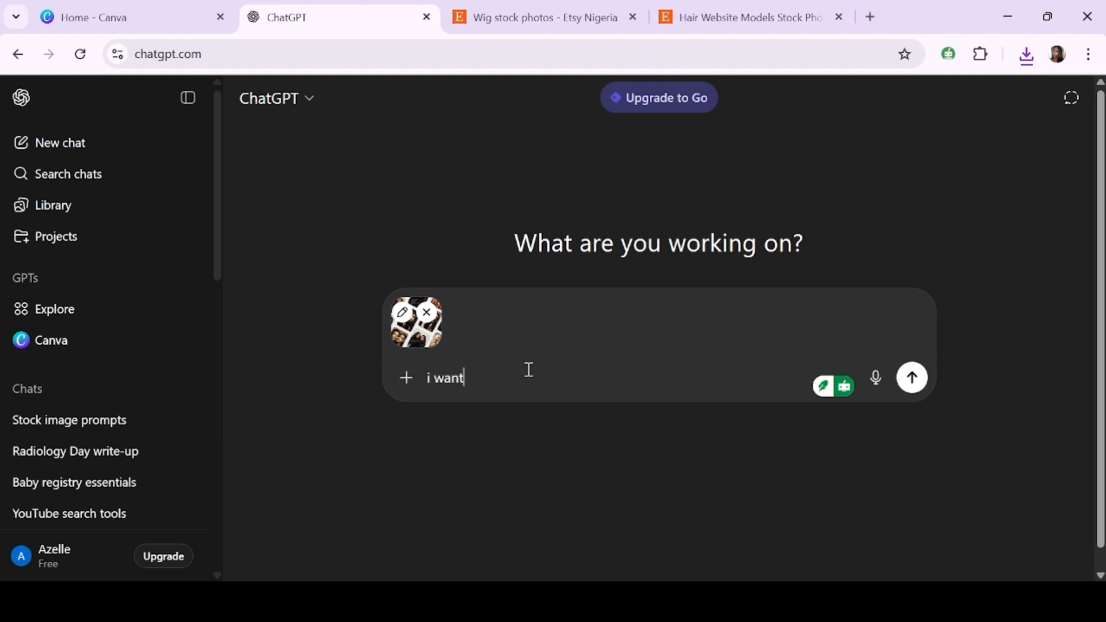
pyautogui.write(' to create high quality  stock')
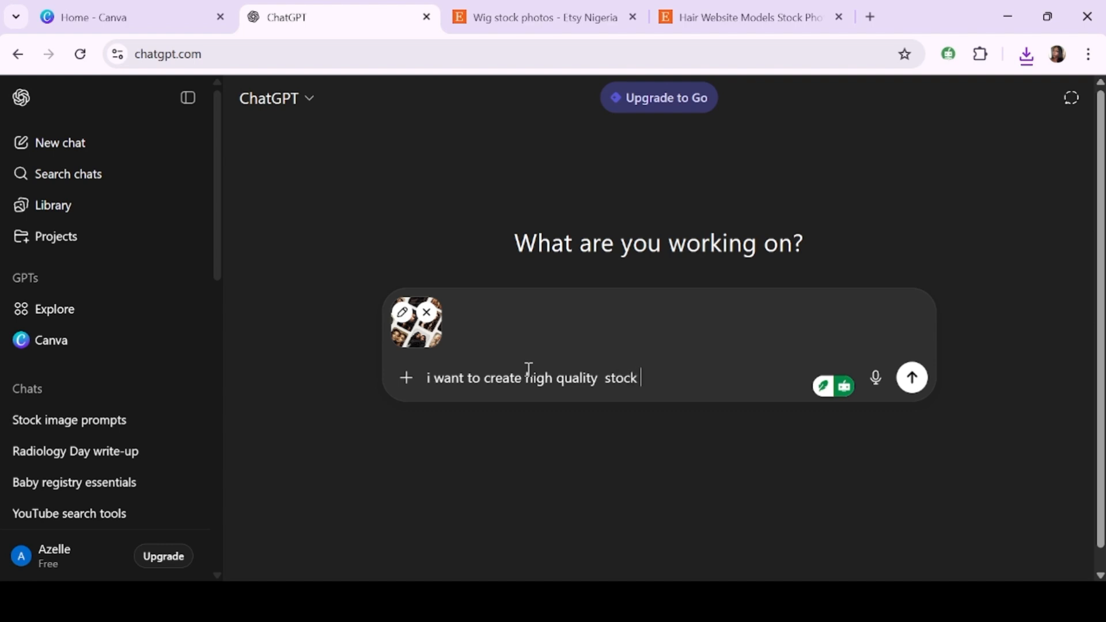
pyautogui.write('photos like what i')
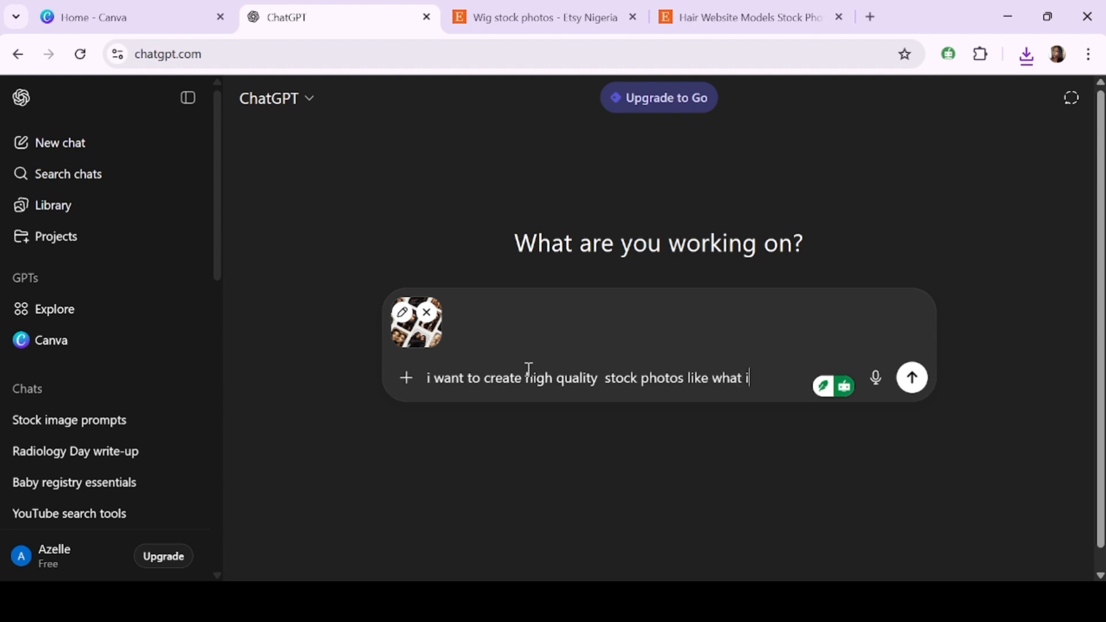
pyautogui.write('ts in the image')
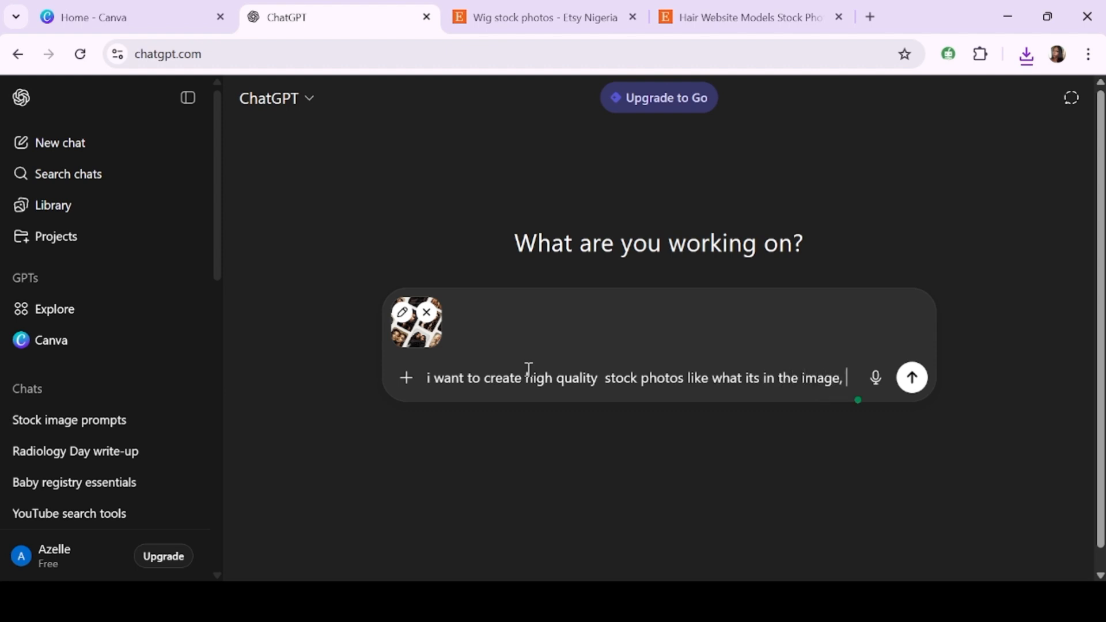
pyautogui.write(', suggest 3 p')
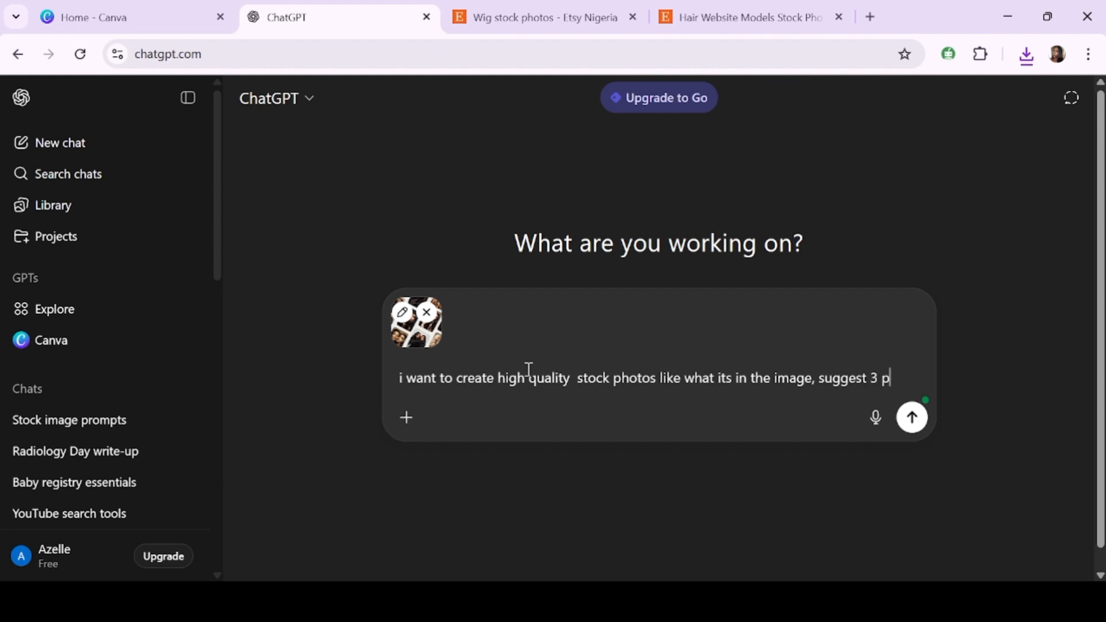
pyautogui.write('rompts')
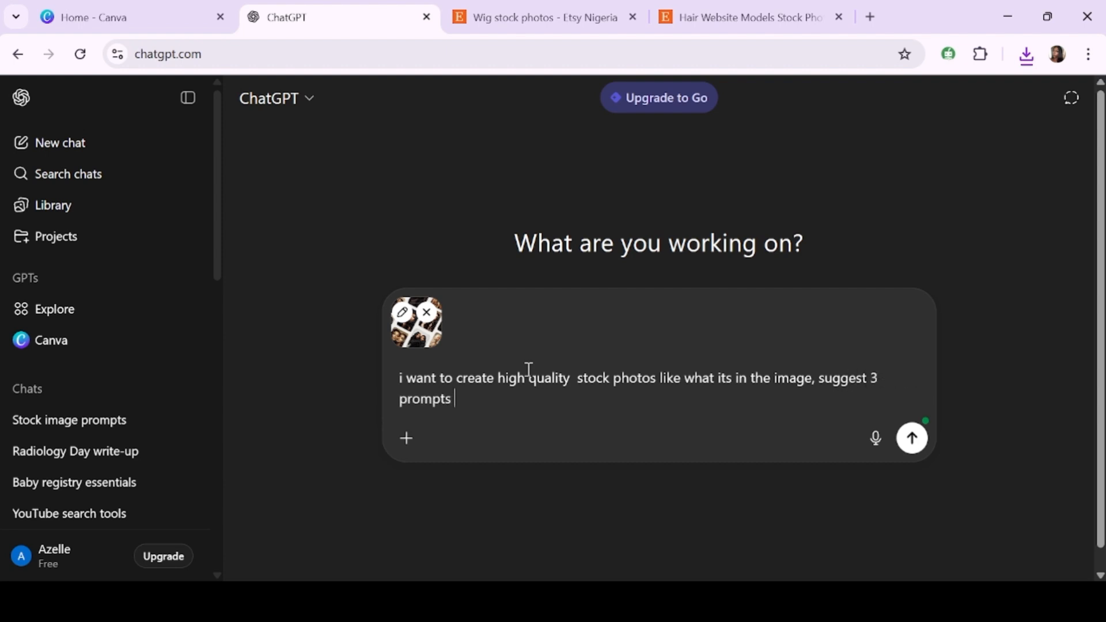
pyautogui.write(' i can use to do this')
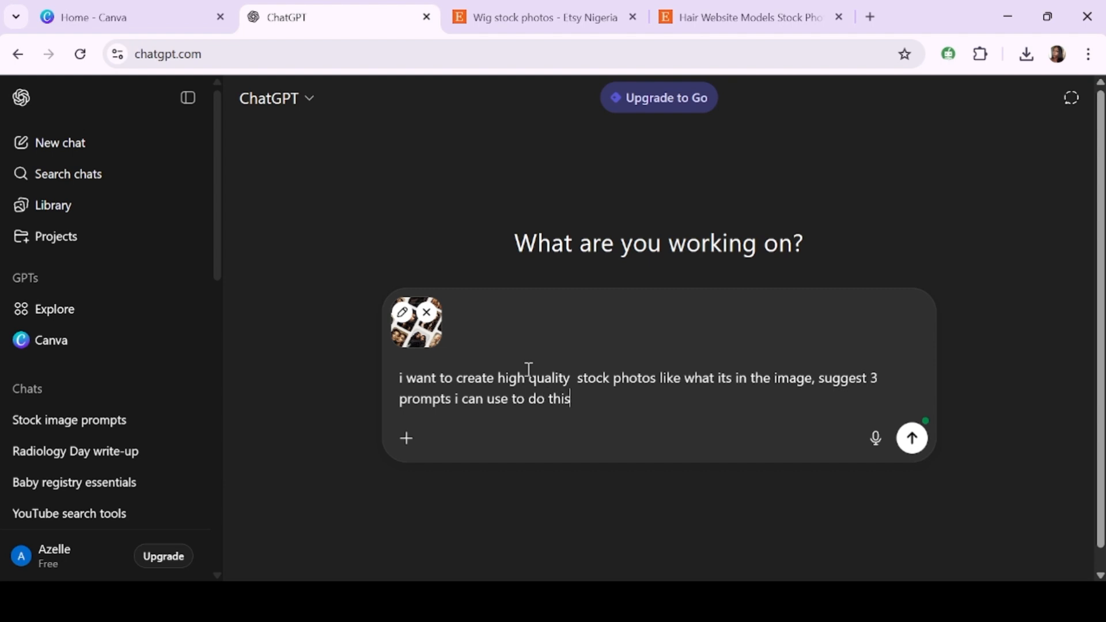
pyautogui.press('Return')
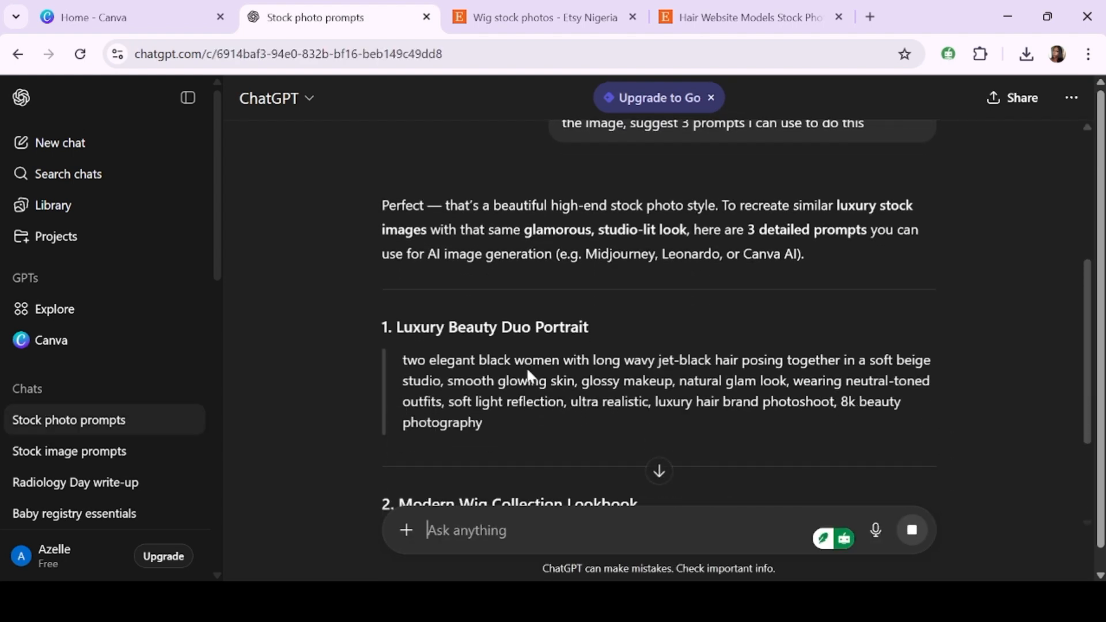
# - Select and copy the text of the first suggested prompt, Luxury Beauty Duo Portrait
pyautogui.scroll(-2, 529, 369)
pyautogui.scroll(1, 527, 370)
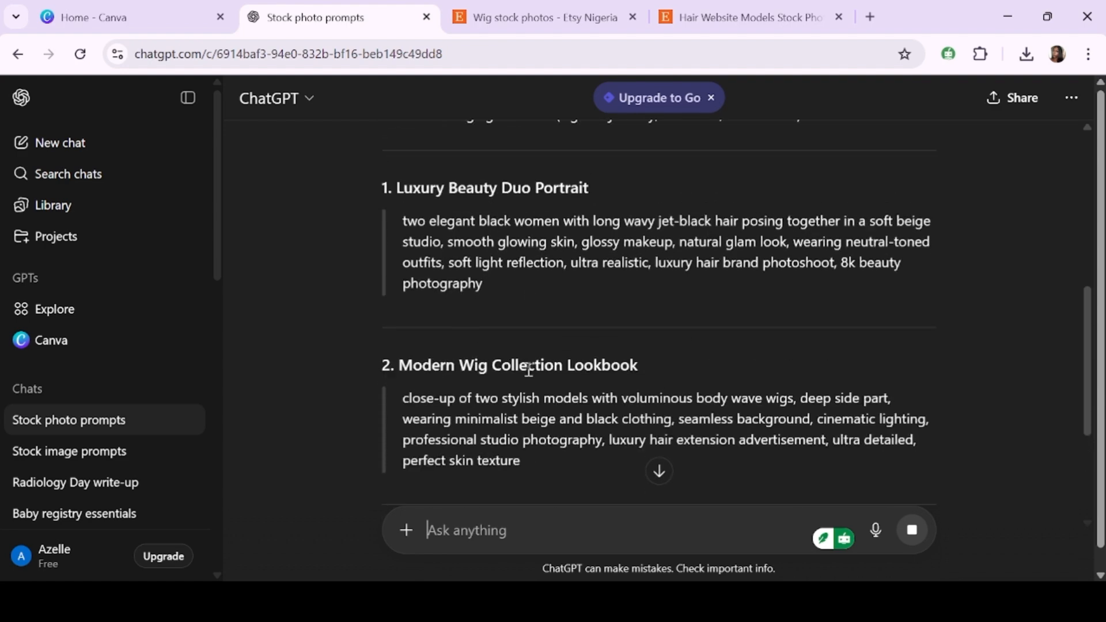
pyautogui.scroll(-2, 528, 369)
pyautogui.scroll(2, 530, 376)
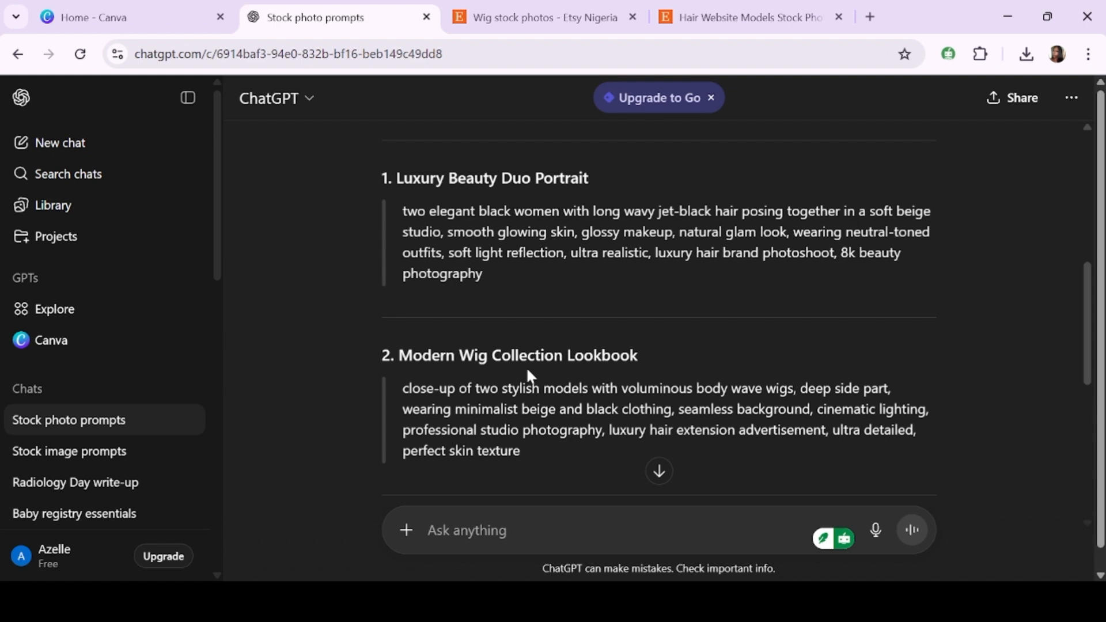
pyautogui.moveTo(483, 274); pyautogui.dragTo(404, 204)
pyautogui.hotkey('ctrl', 'c')
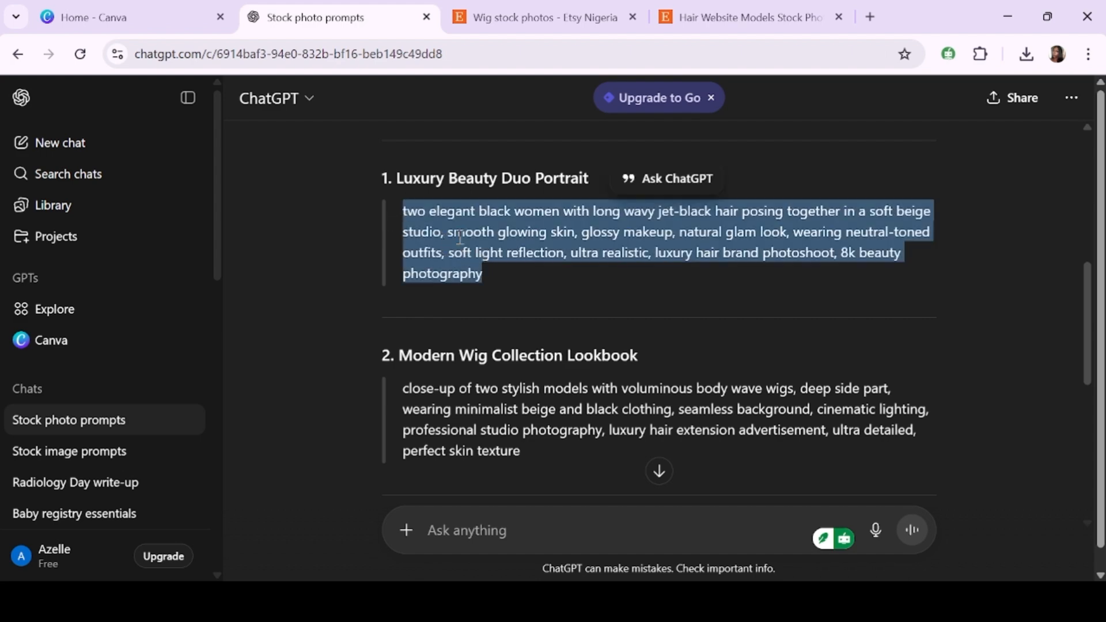
# - Create a new custom-size design of 925 × 1350 px
pyautogui.click(117, 12)
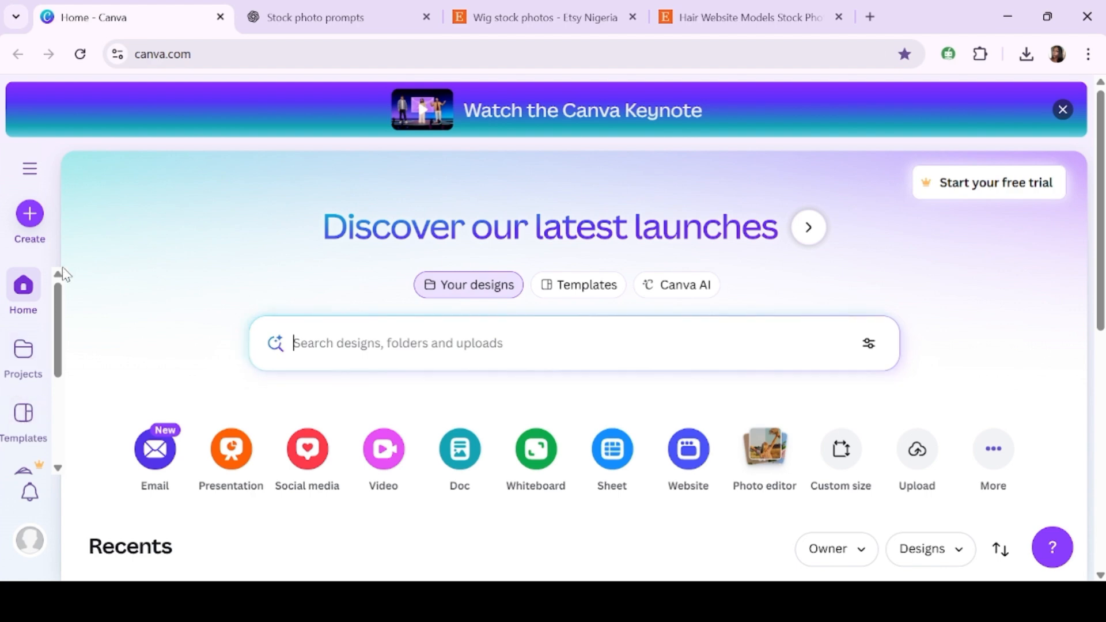
pyautogui.click(40, 229)
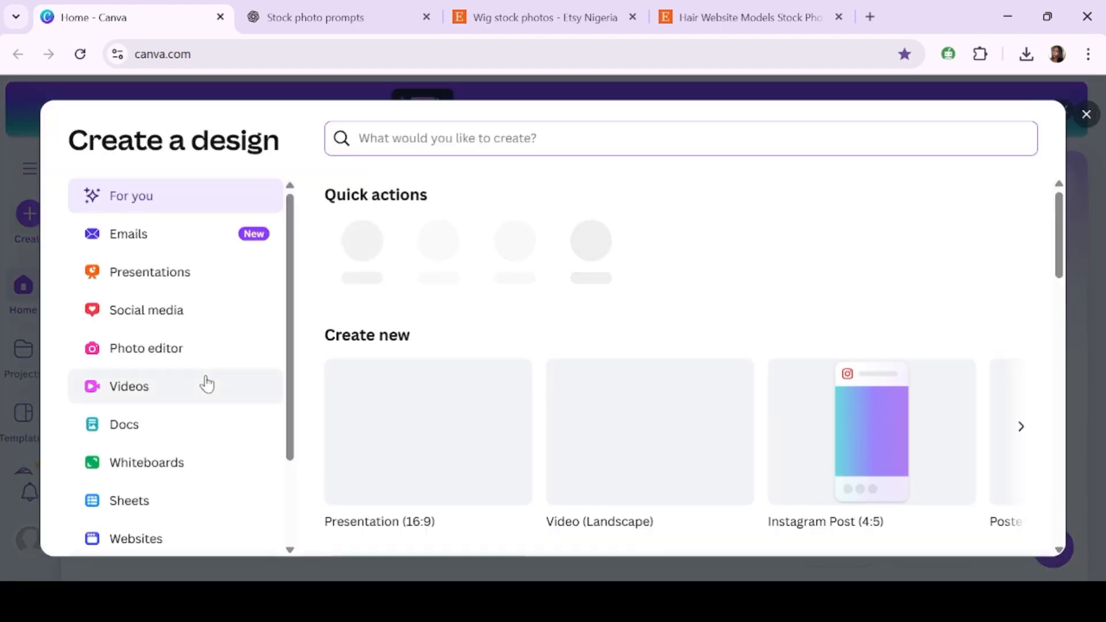
pyautogui.scroll(-2, 205, 383)
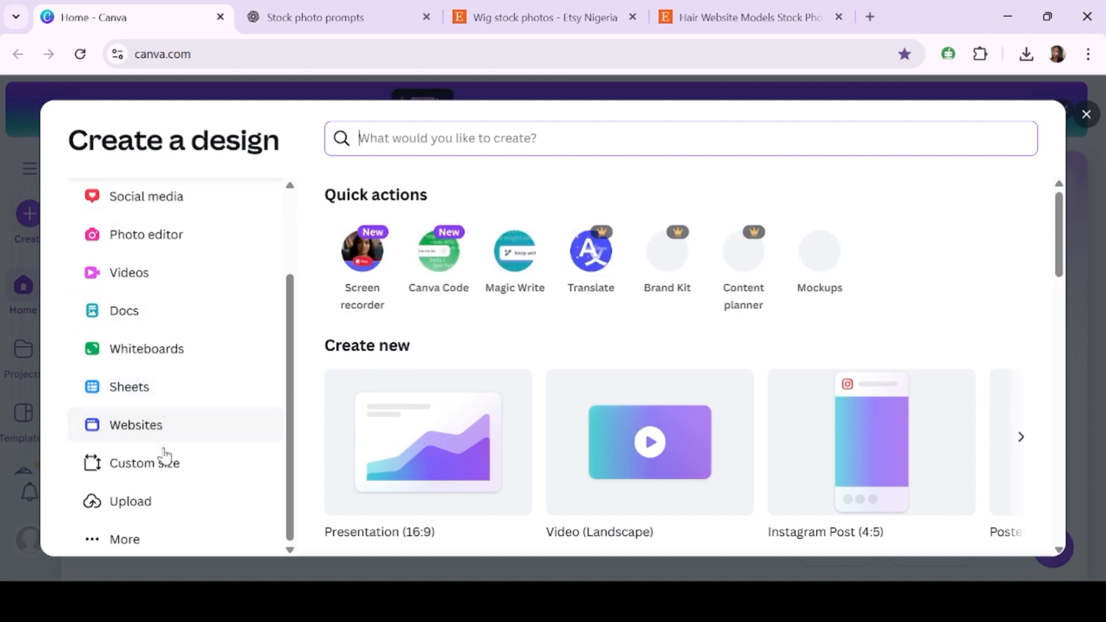
pyautogui.click(170, 474)
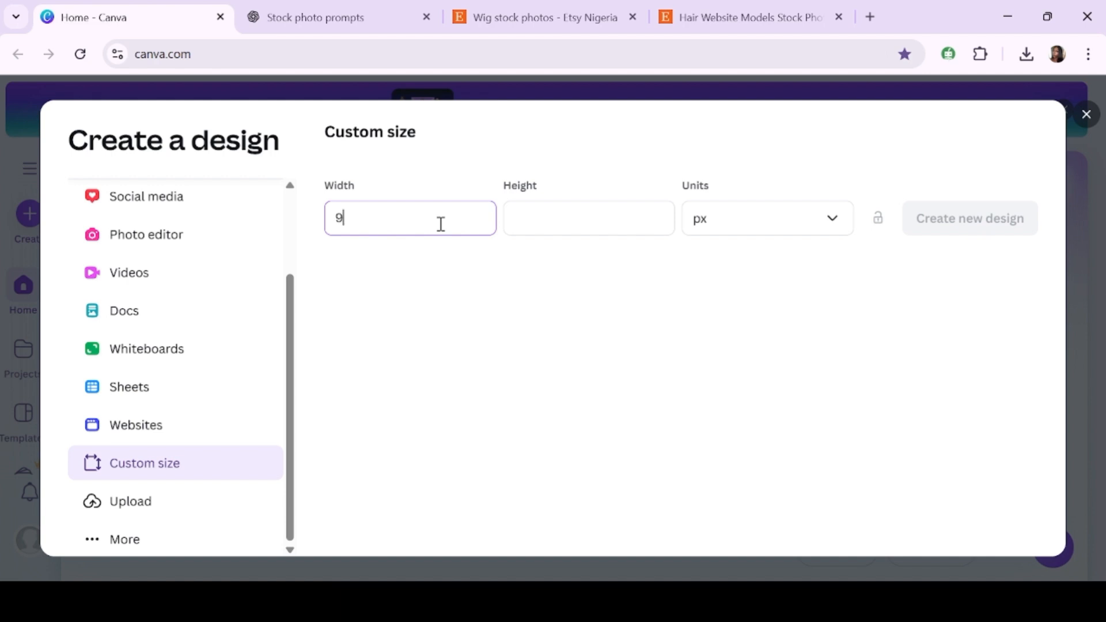
pyautogui.click(546, 224)
pyautogui.write('1350')
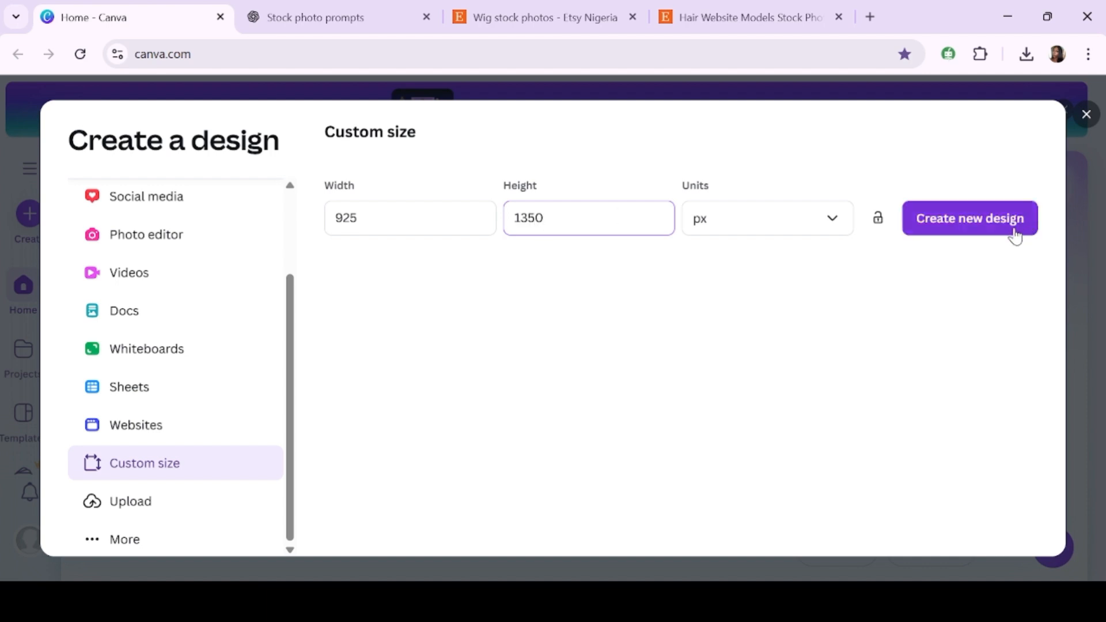
pyautogui.click(988, 234)
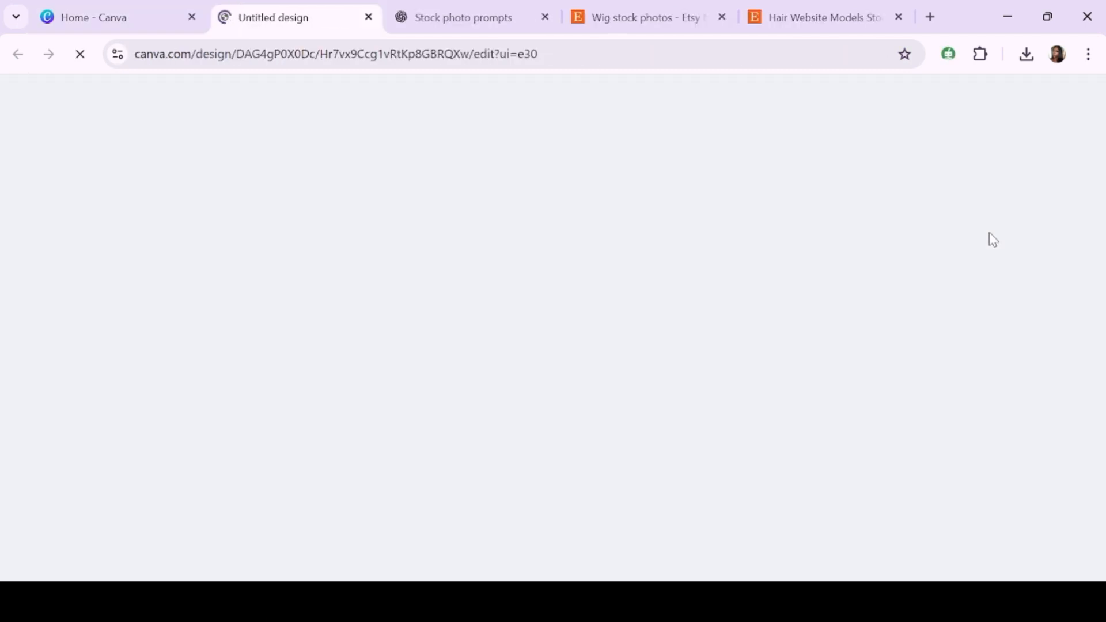
# - Open the Magic Media image generator
pyautogui.scroll(-1, 30, 461)
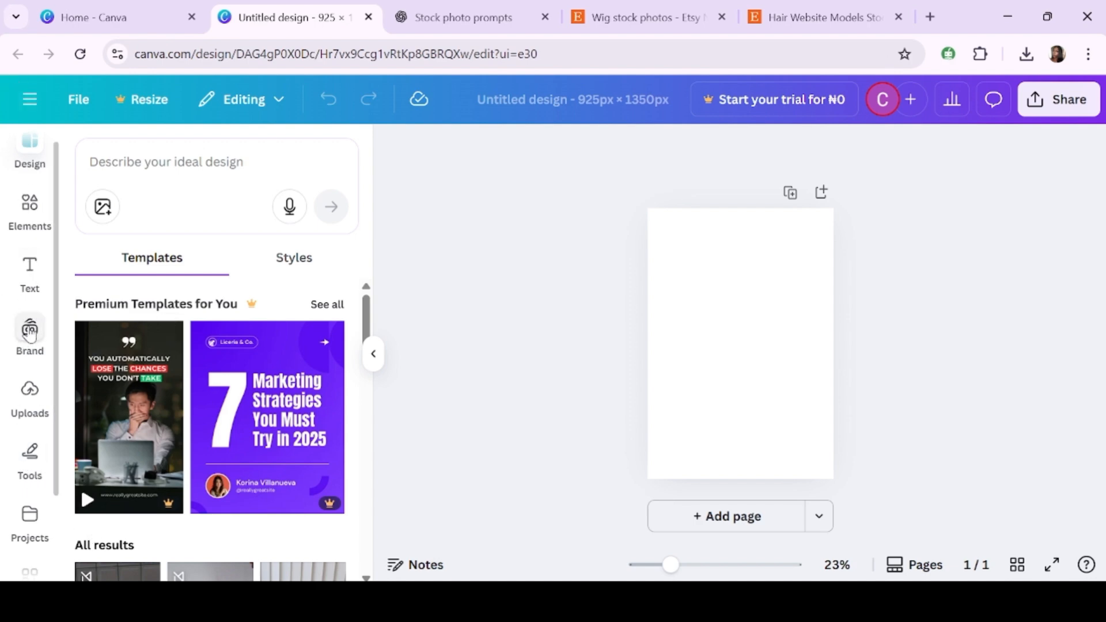
pyautogui.scroll(-2, 29, 330)
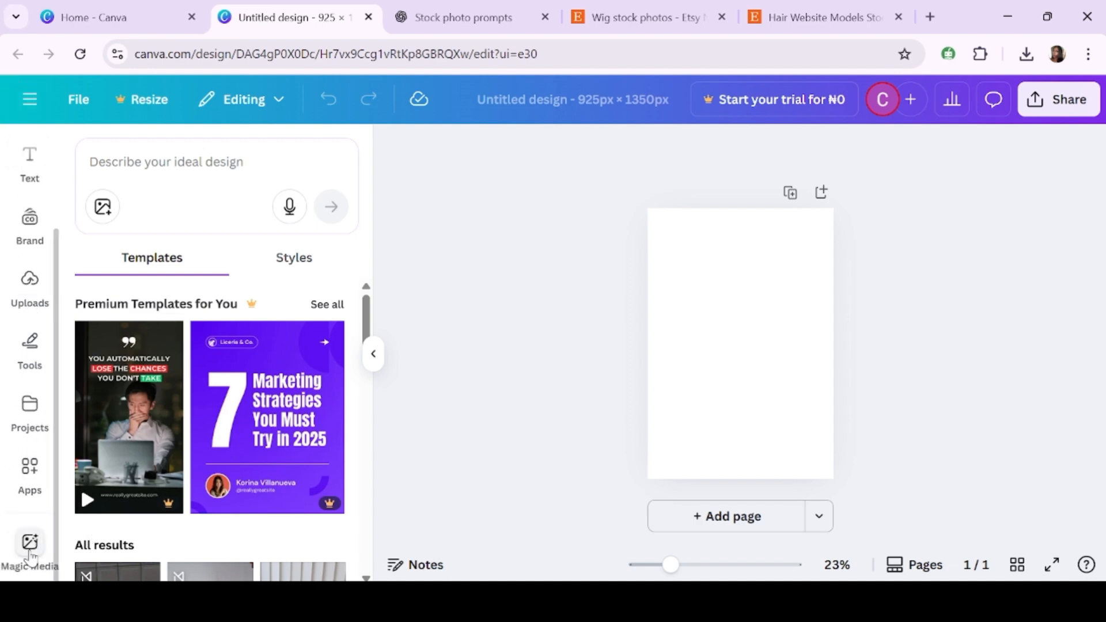
pyautogui.click(30, 547)
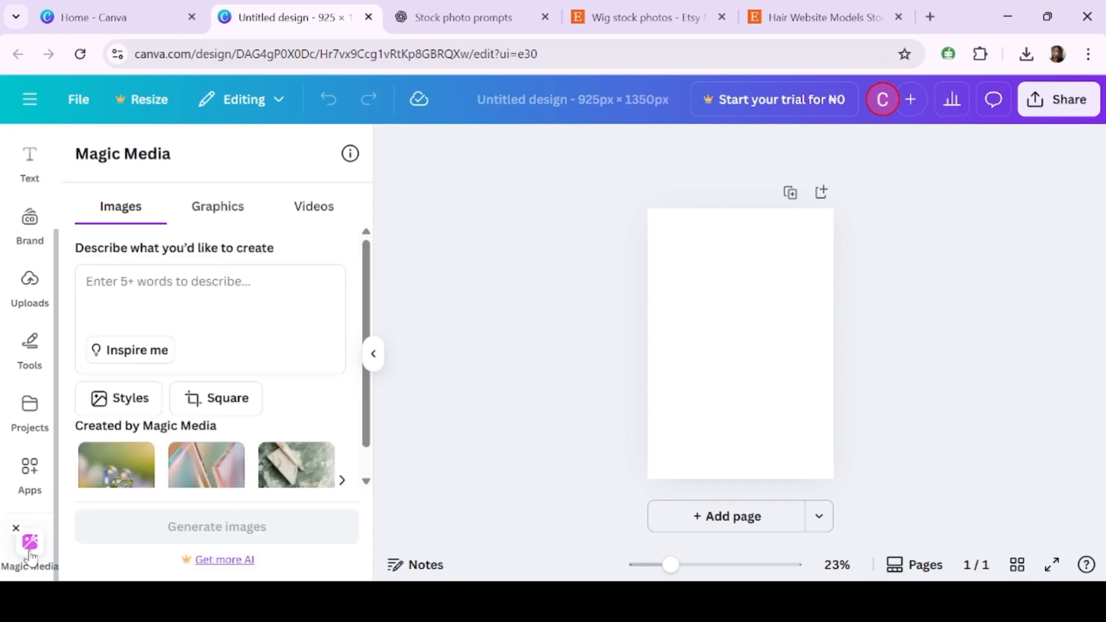
# - Paste the copied prompt into the Magic Media image description
pyautogui.click(527, 7)
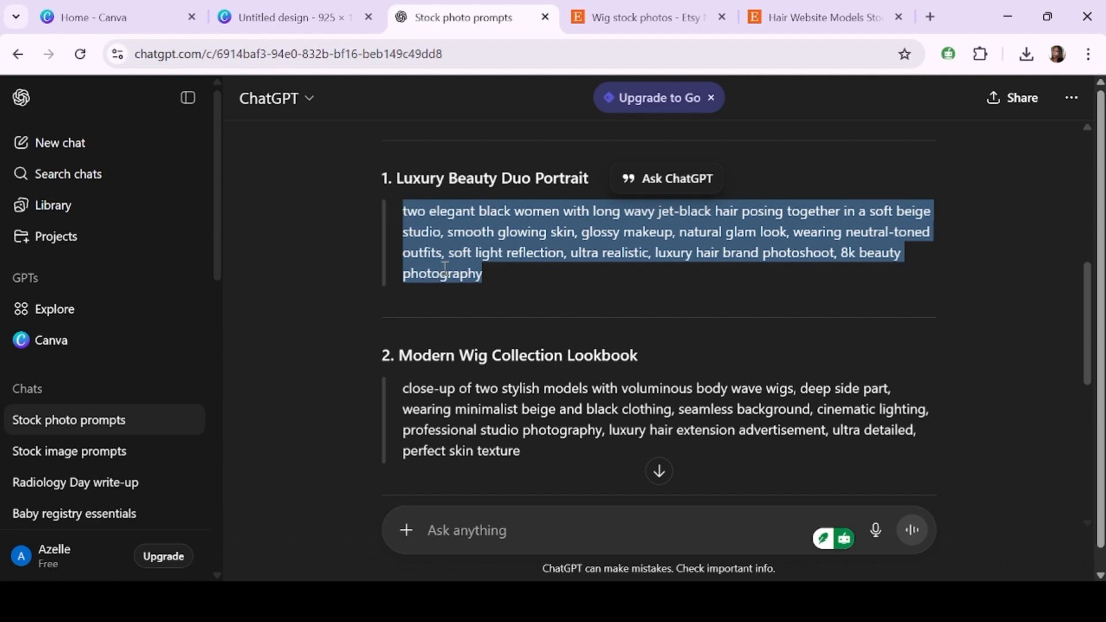
pyautogui.click(283, 16)
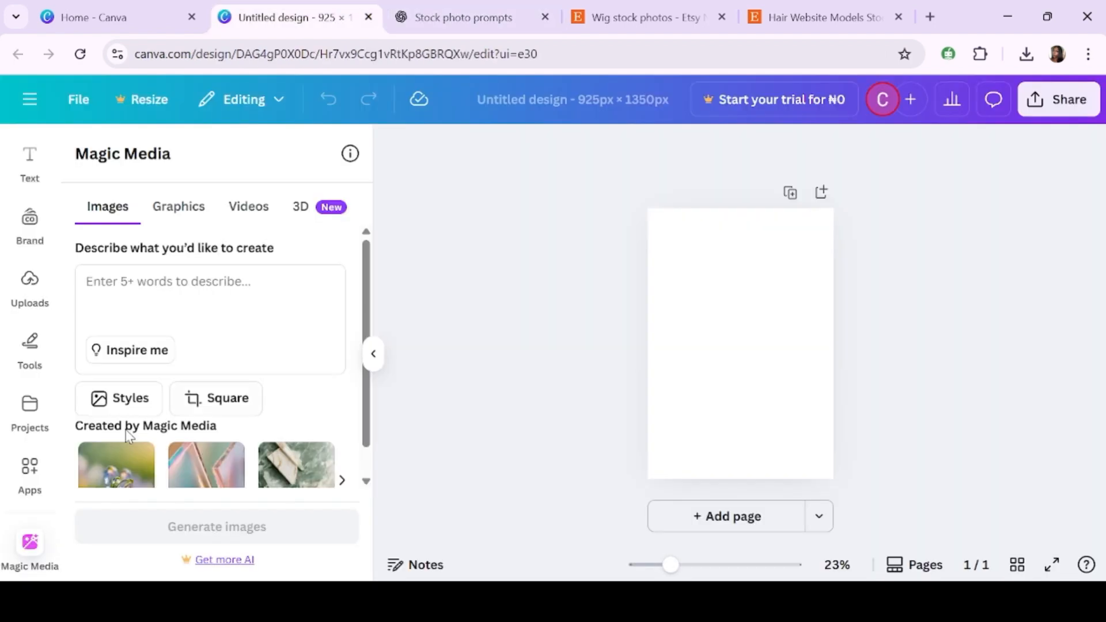
pyautogui.click(190, 274)
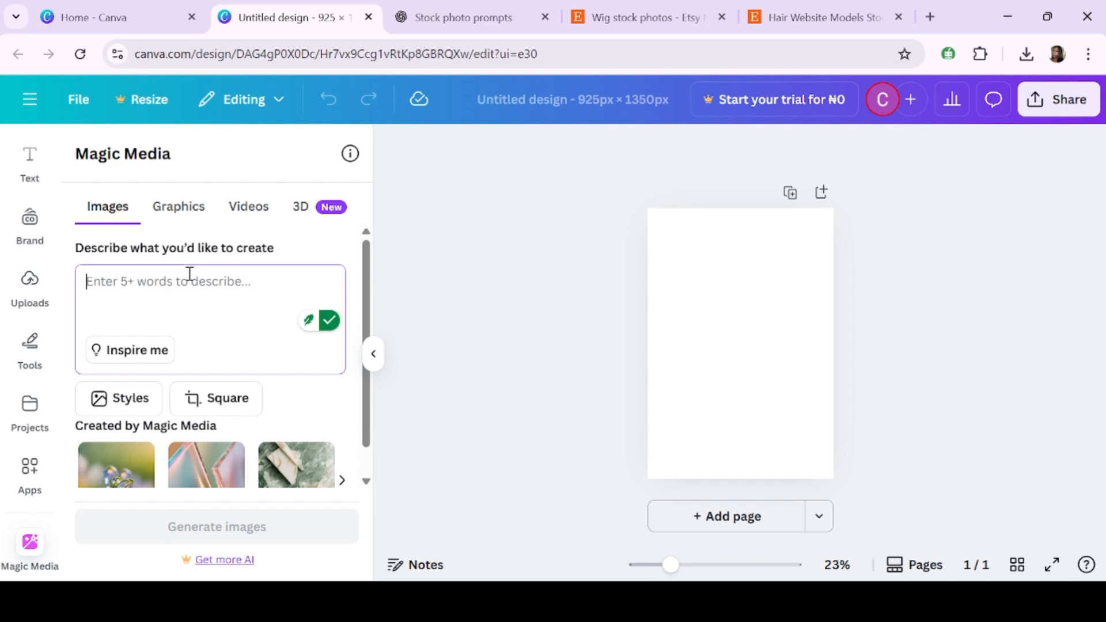
pyautogui.hotkey('ctrl', 'v')
pyautogui.scroll(-1, 226, 367)
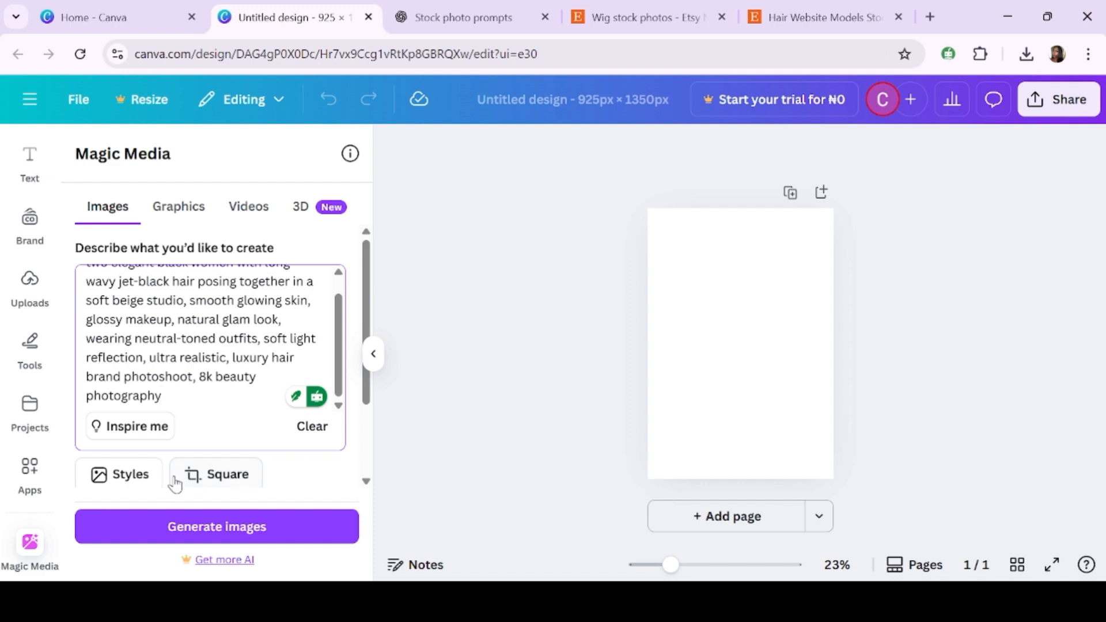
# - Set the image layout to Portrait and generate images from the prompt
pyautogui.click(225, 485)
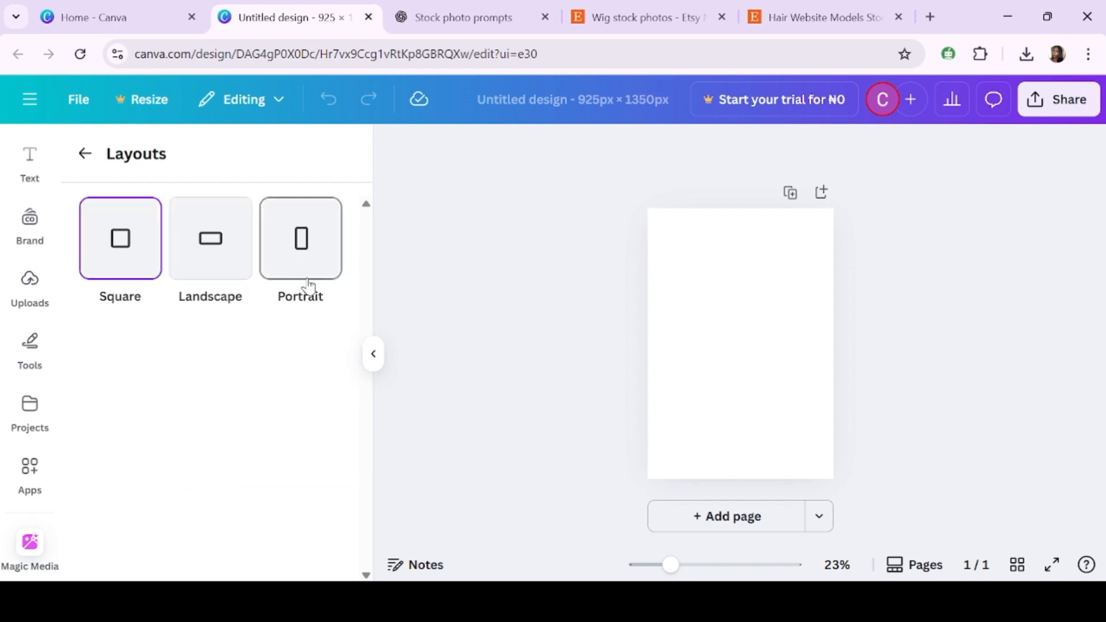
pyautogui.click(323, 253)
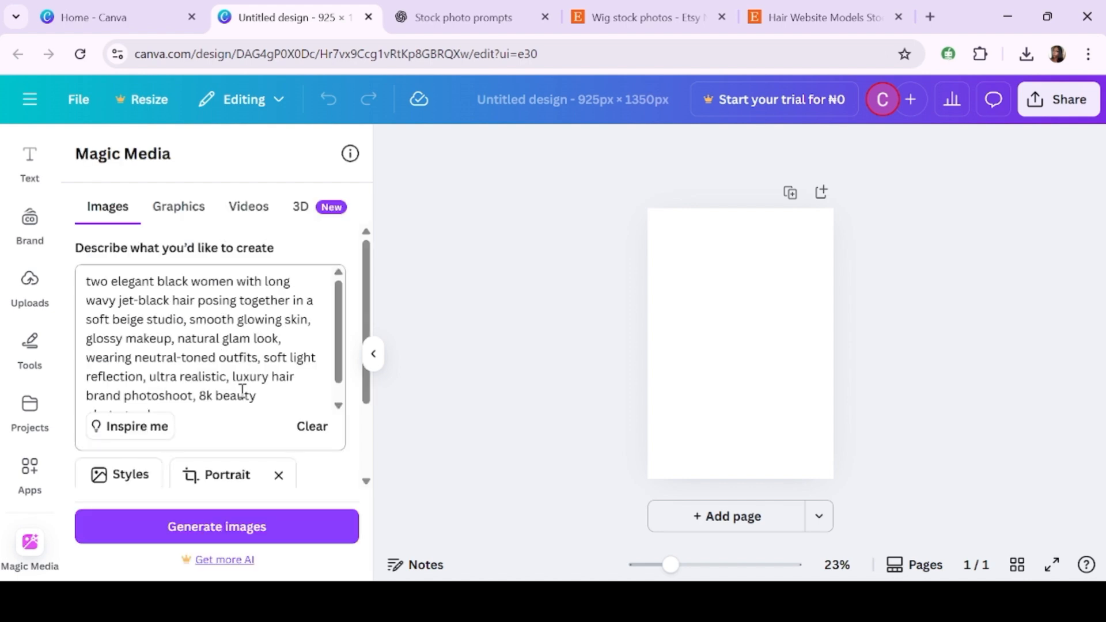
pyautogui.scroll(-1, 242, 390)
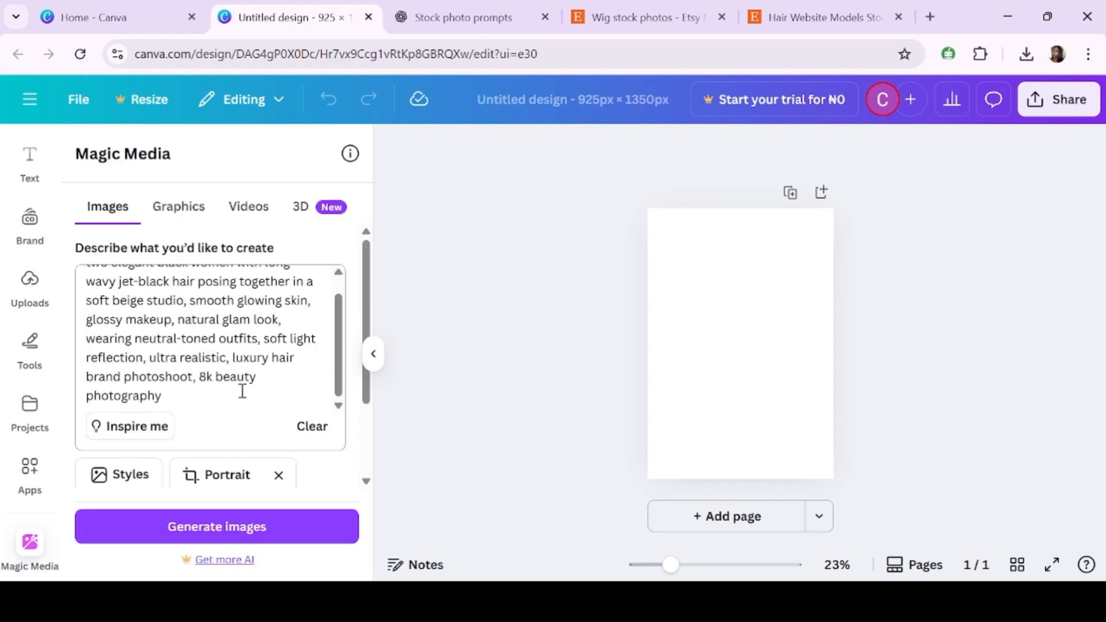
pyautogui.click(225, 533)
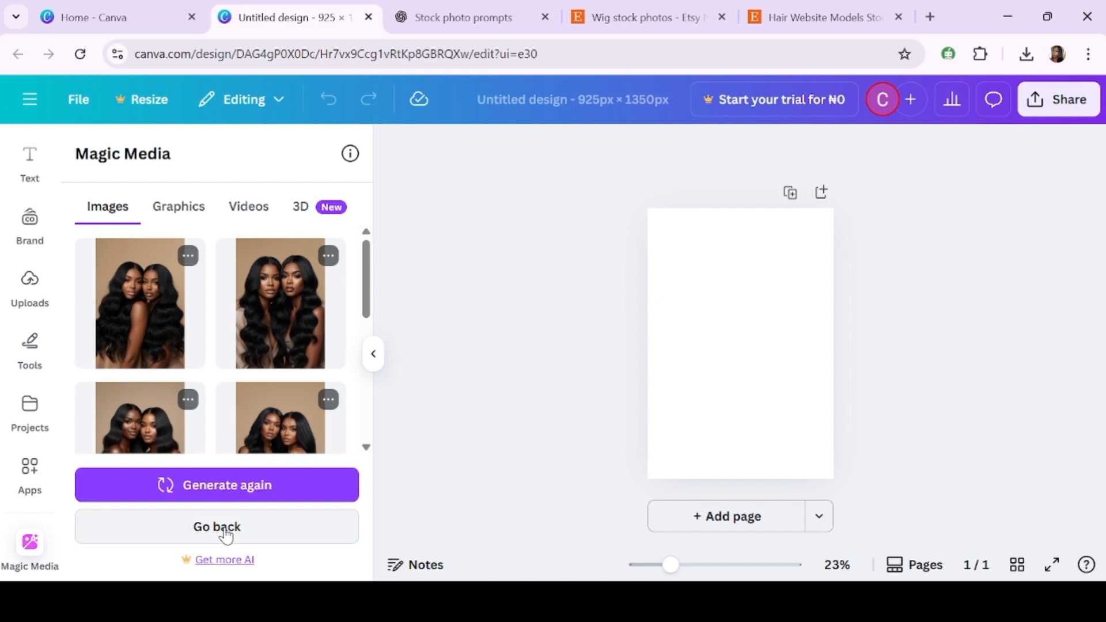
# - Add the first generated image to the design page
pyautogui.scroll(-2, 145, 326)
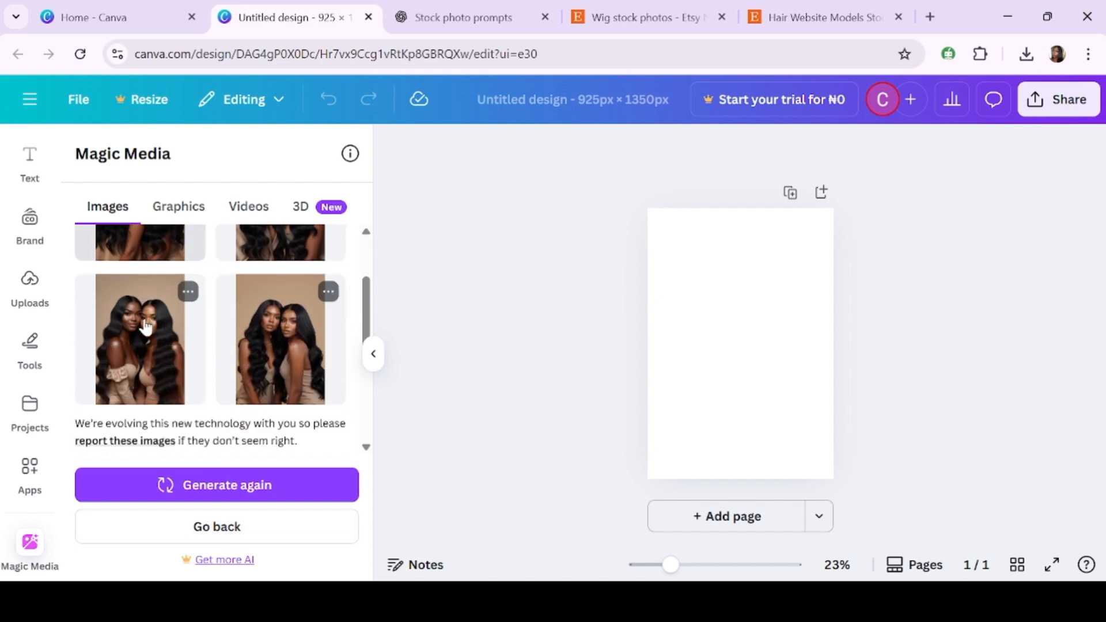
pyautogui.scroll(1, 145, 327)
pyautogui.scroll(1, 145, 327)
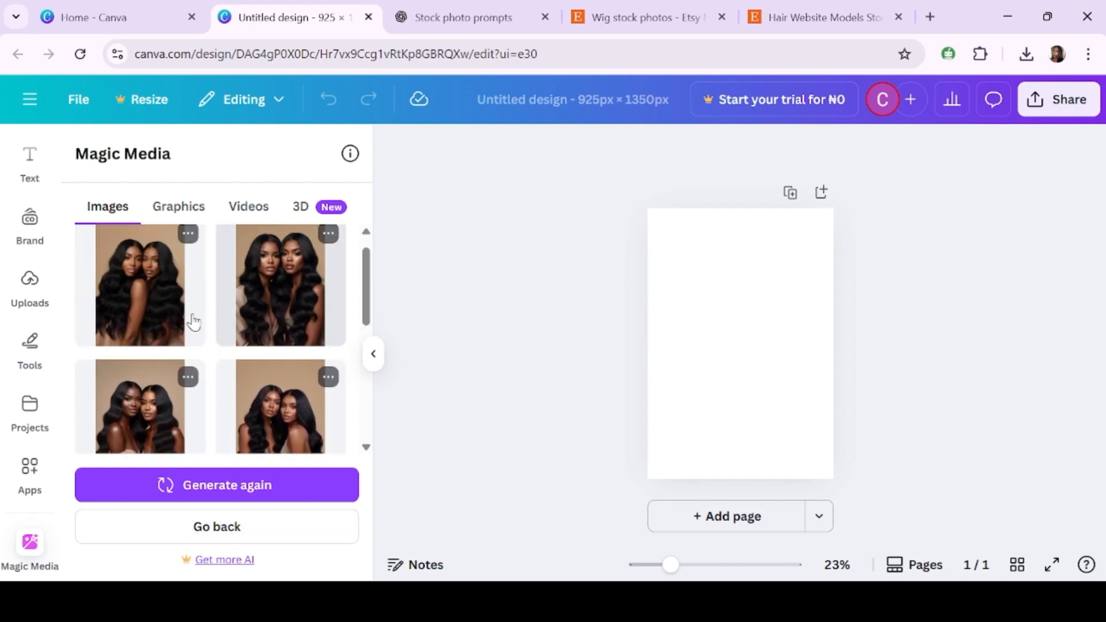
pyautogui.click(161, 309)
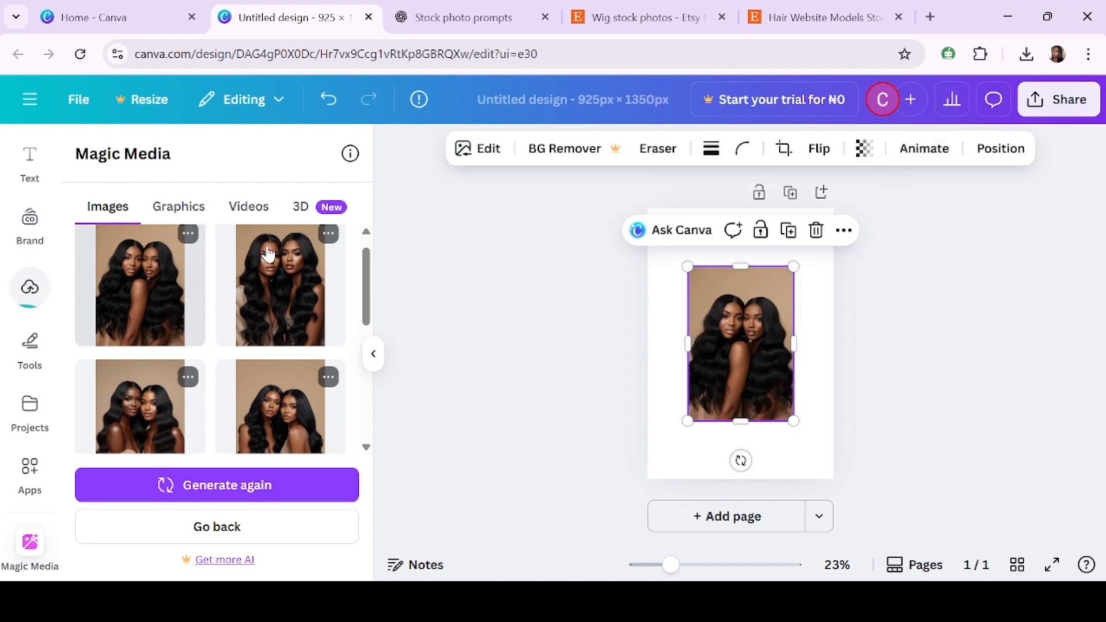
# - Stretch the first generated image to cover the whole first page
pyautogui.moveTo(735, 330); pyautogui.dragTo(693, 267)
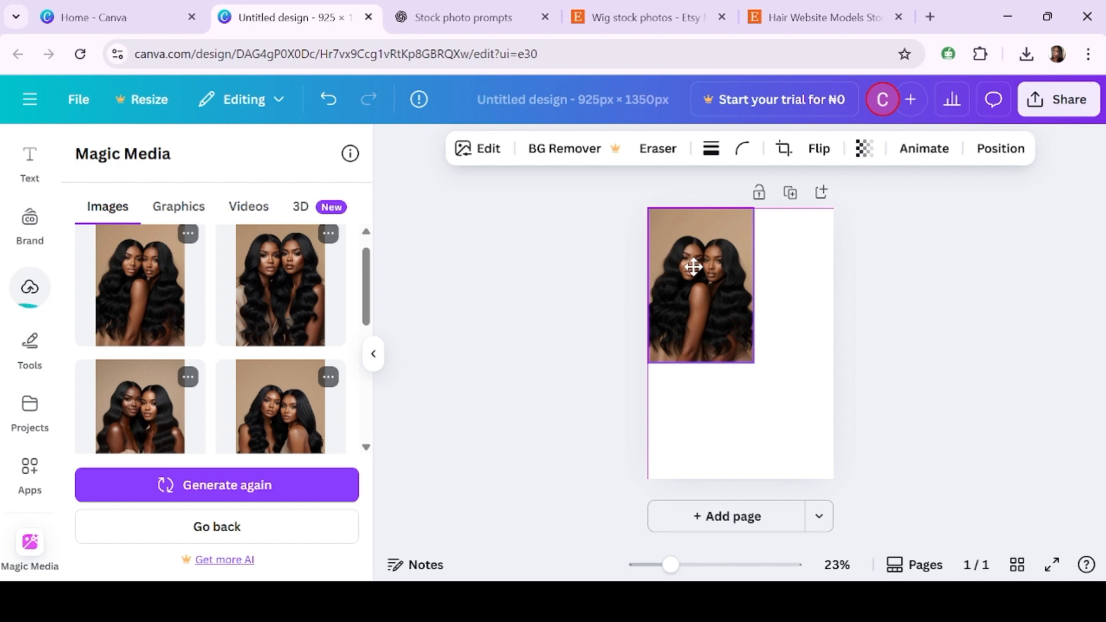
pyautogui.moveTo(753, 363); pyautogui.dragTo(835, 479)
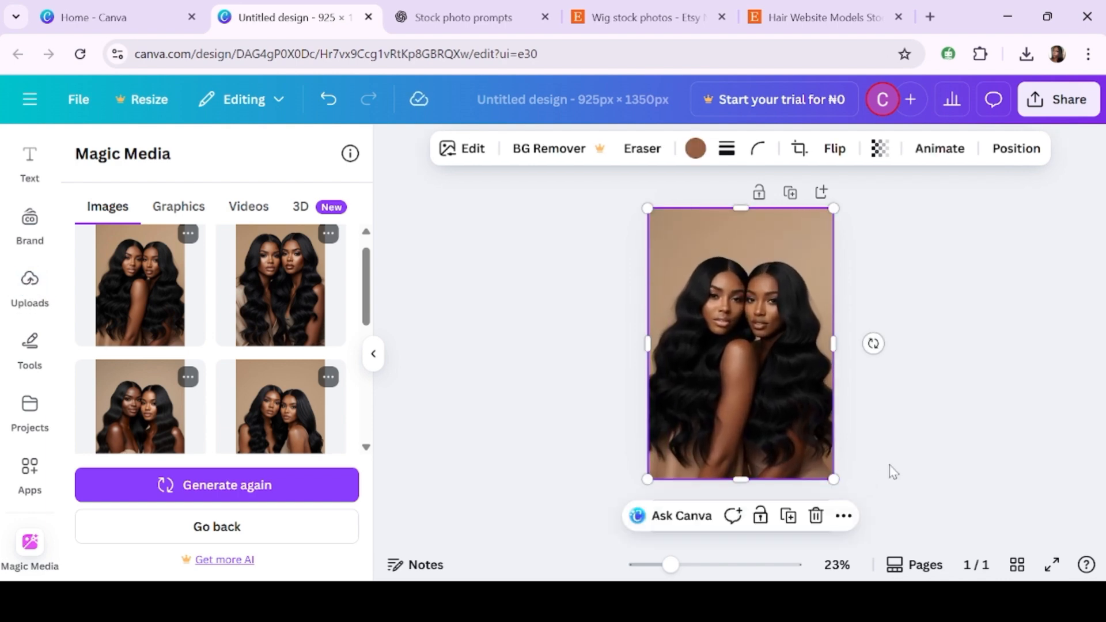
pyautogui.click(893, 472)
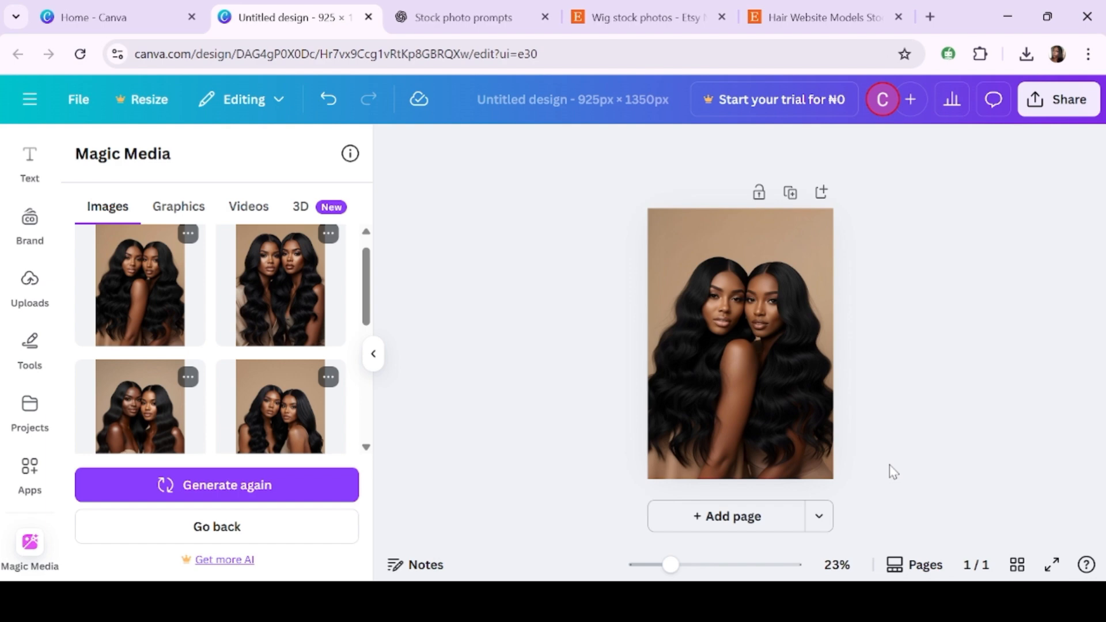
# - Add a second page, place another generated image on it and stretch it to fill the page
pyautogui.click(752, 517)
pyautogui.scroll(-2, 269, 349)
pyautogui.scroll(-3, 277, 357)
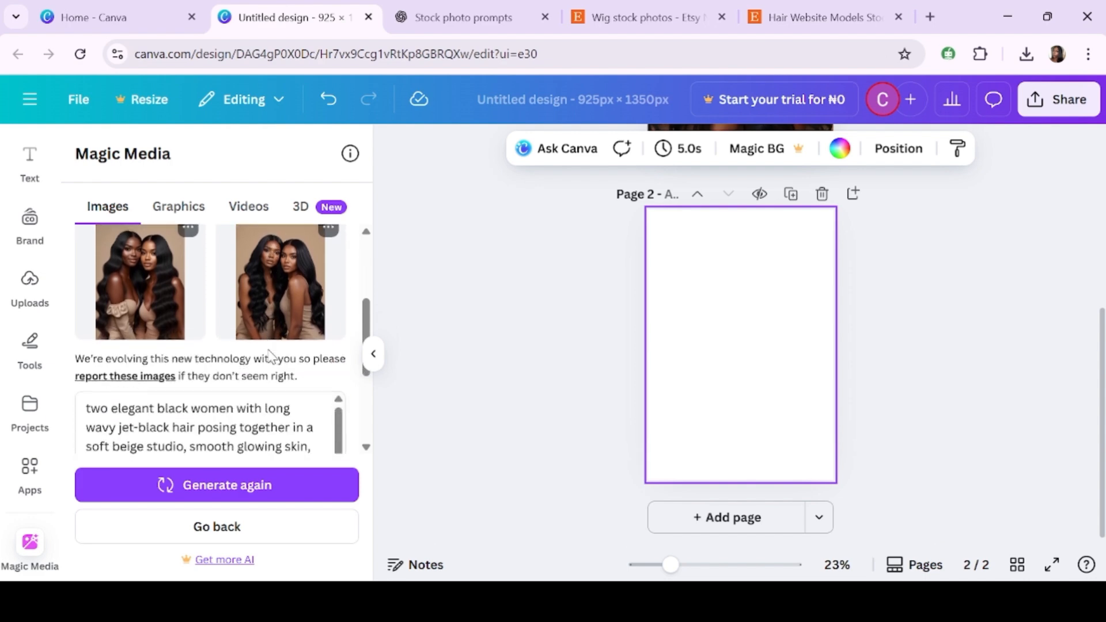
pyautogui.scroll(5, 273, 357)
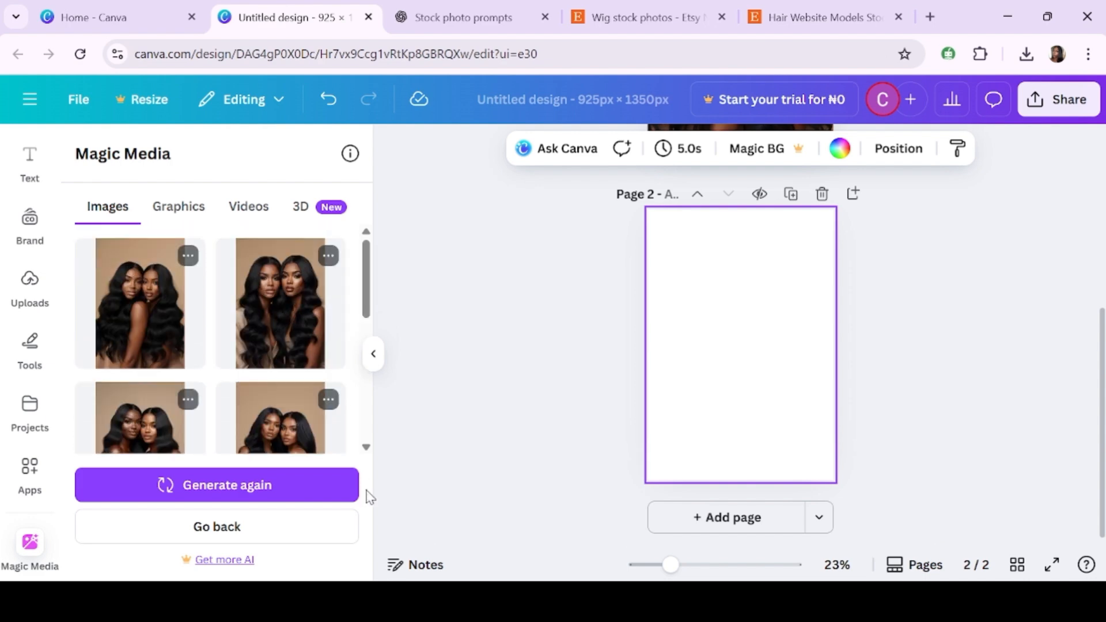
pyautogui.click(304, 316)
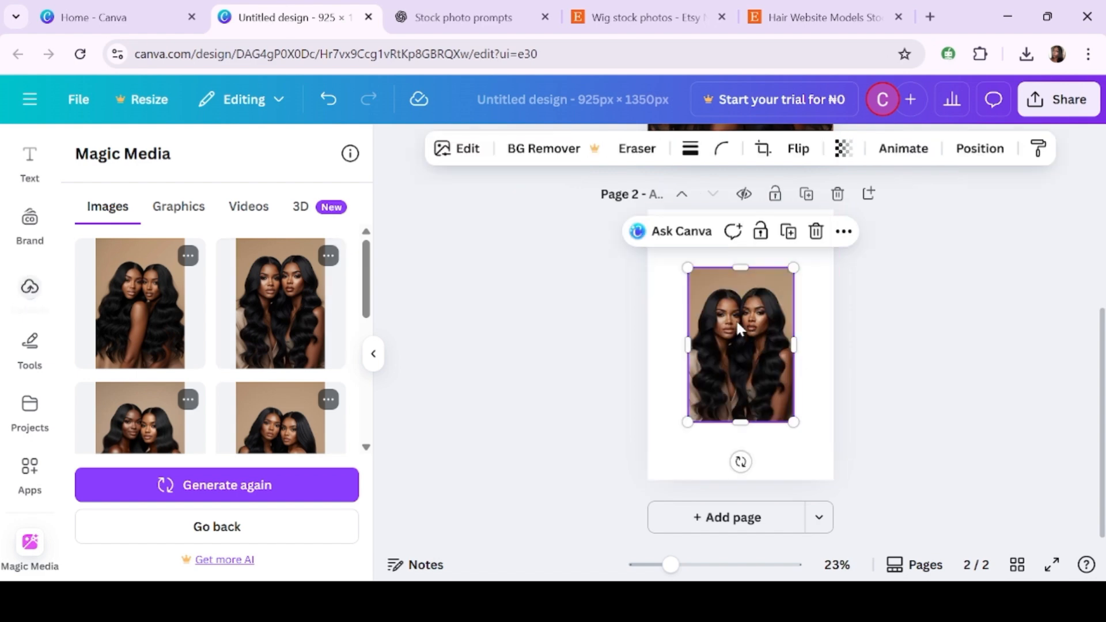
pyautogui.moveTo(715, 341); pyautogui.dragTo(675, 277)
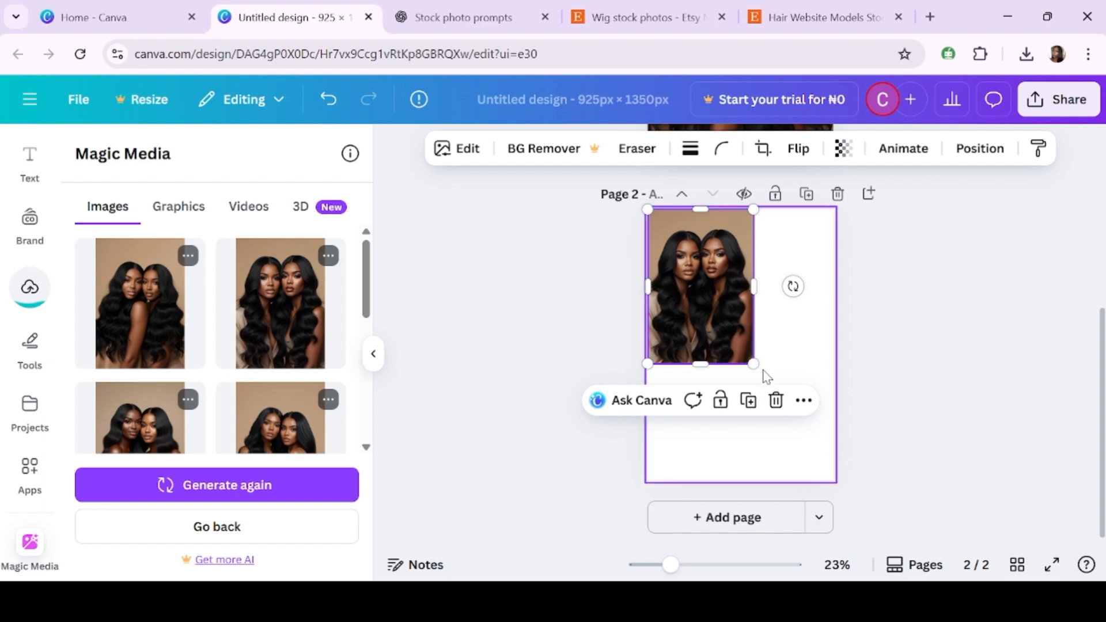
pyautogui.moveTo(754, 364); pyautogui.dragTo(796, 516)
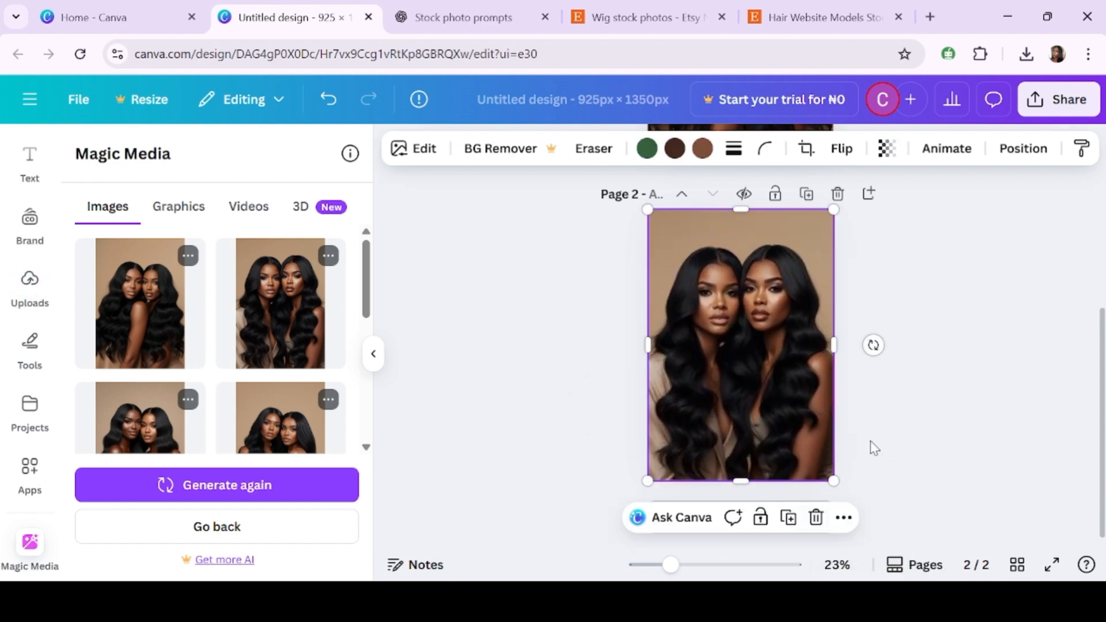
pyautogui.click(873, 448)
# - Add a third page, place the image of the models in beige outfits and stretch it to fill the page
pyautogui.click(746, 519)
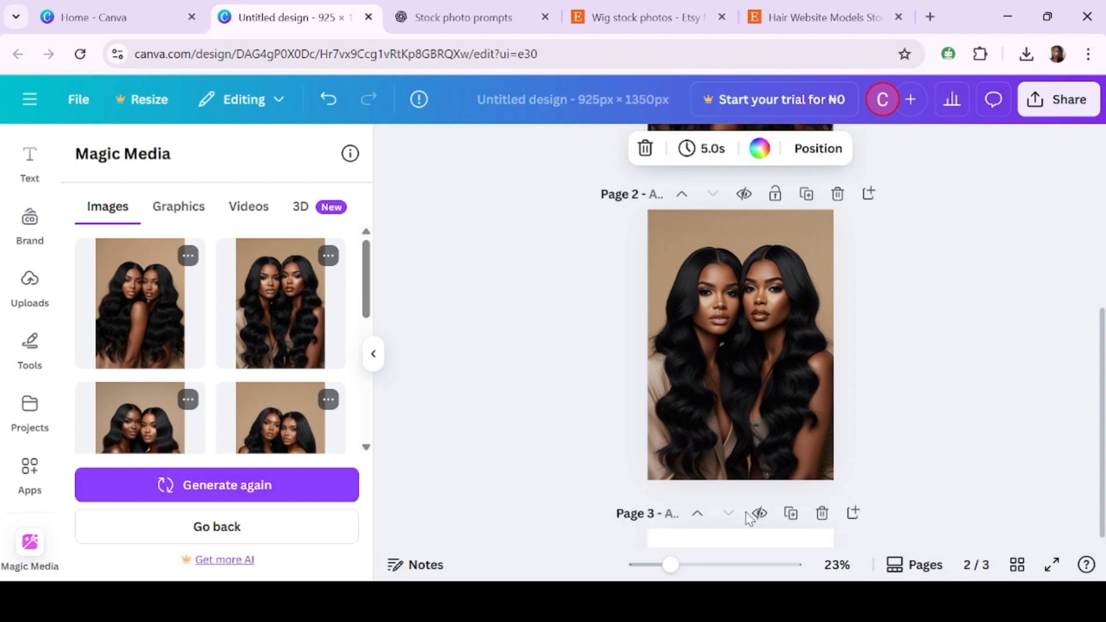
pyautogui.scroll(-2, 219, 354)
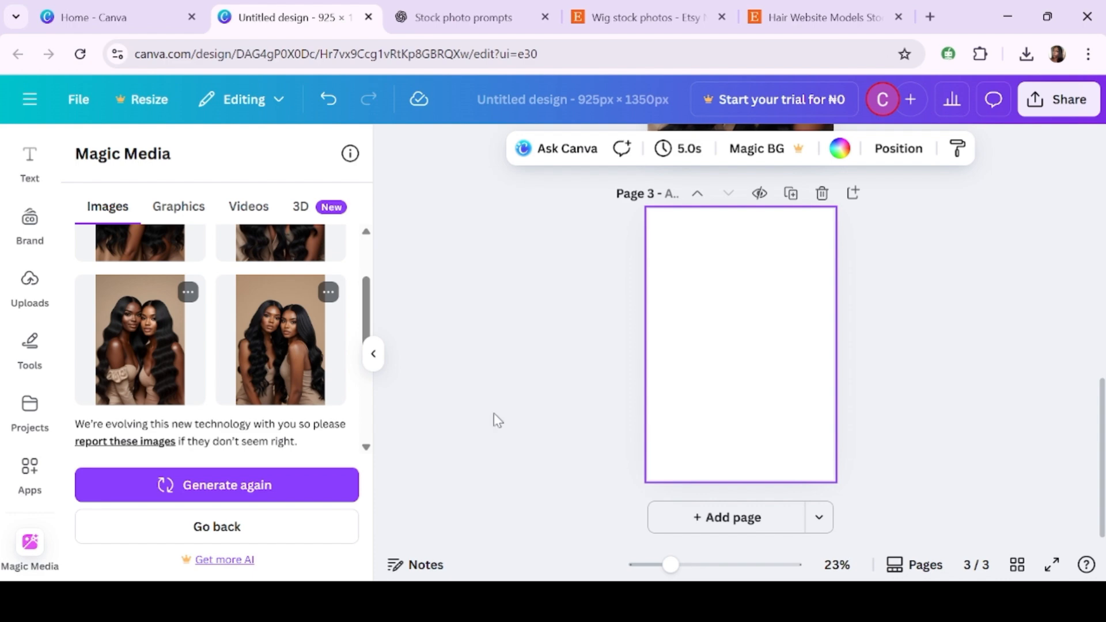
pyautogui.click(173, 344)
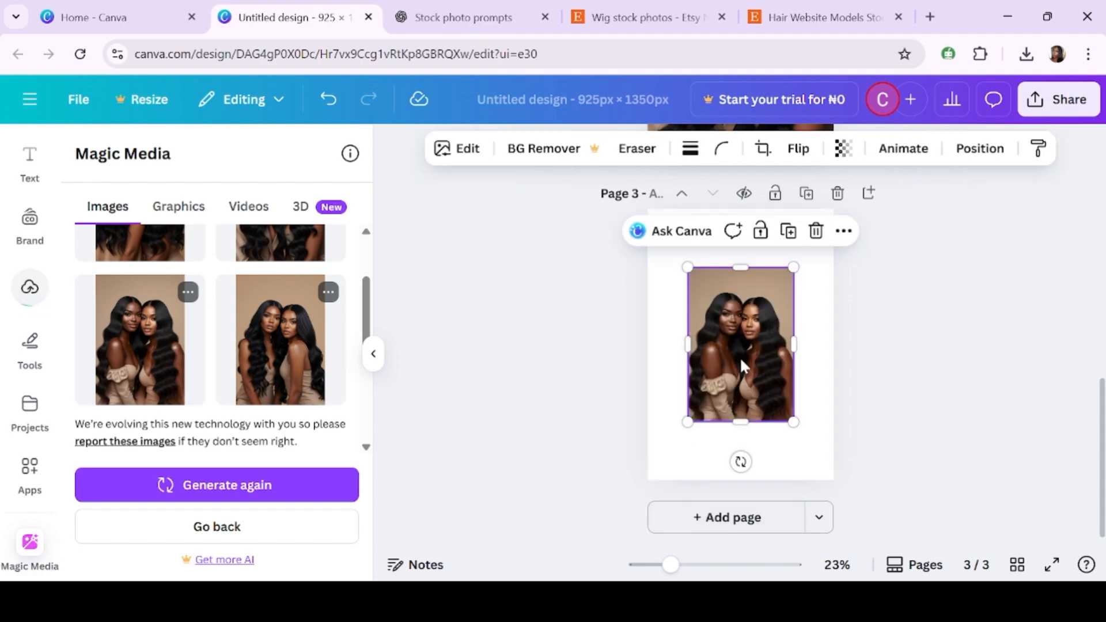
pyautogui.moveTo(724, 352); pyautogui.dragTo(684, 293)
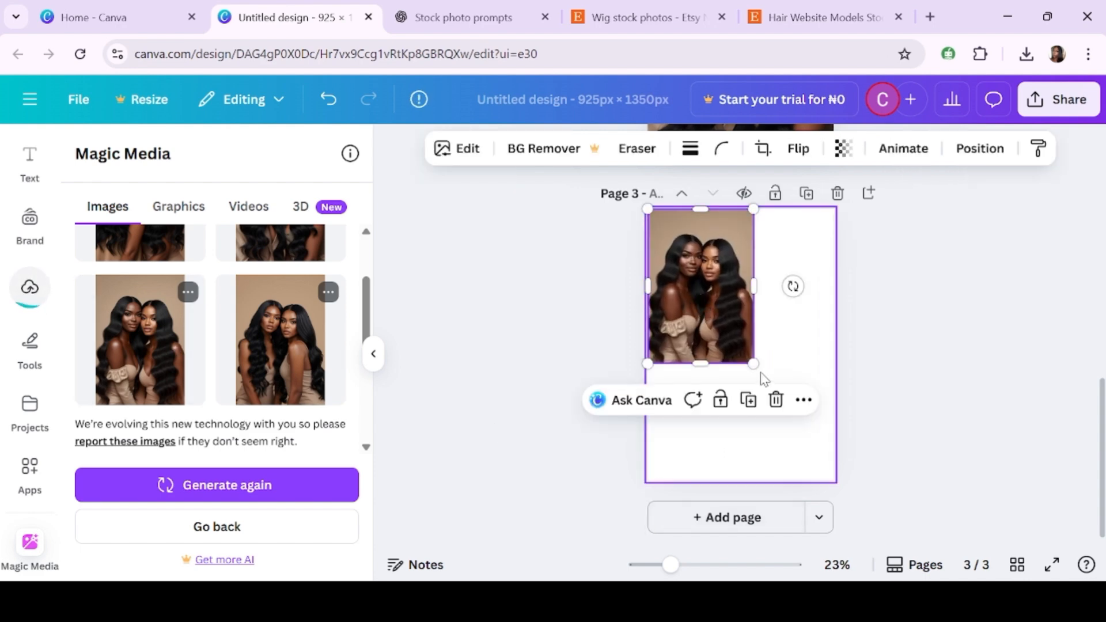
pyautogui.moveTo(754, 364); pyautogui.dragTo(788, 519)
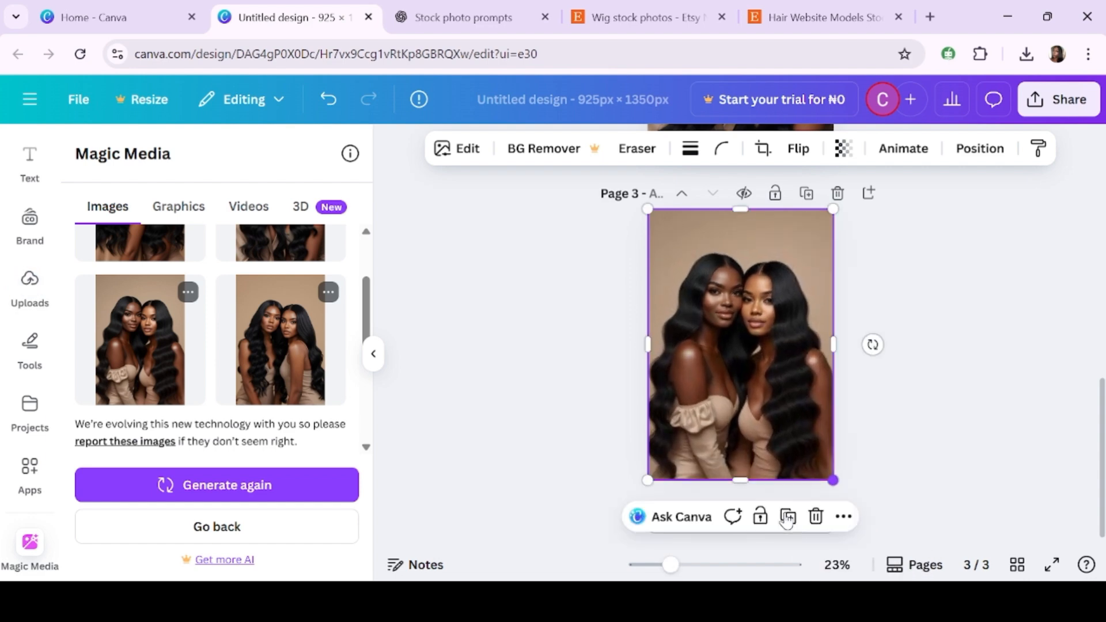
pyautogui.click(870, 523)
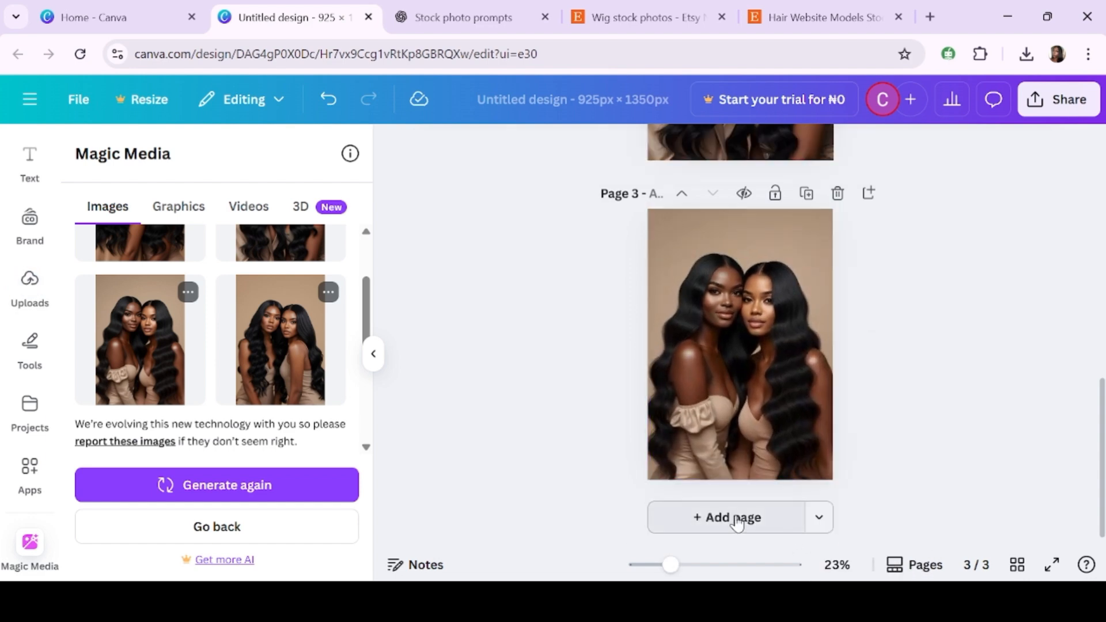
# - Add a fourth page, place the last generated image on it and stretch it to fill the page
pyautogui.click(738, 519)
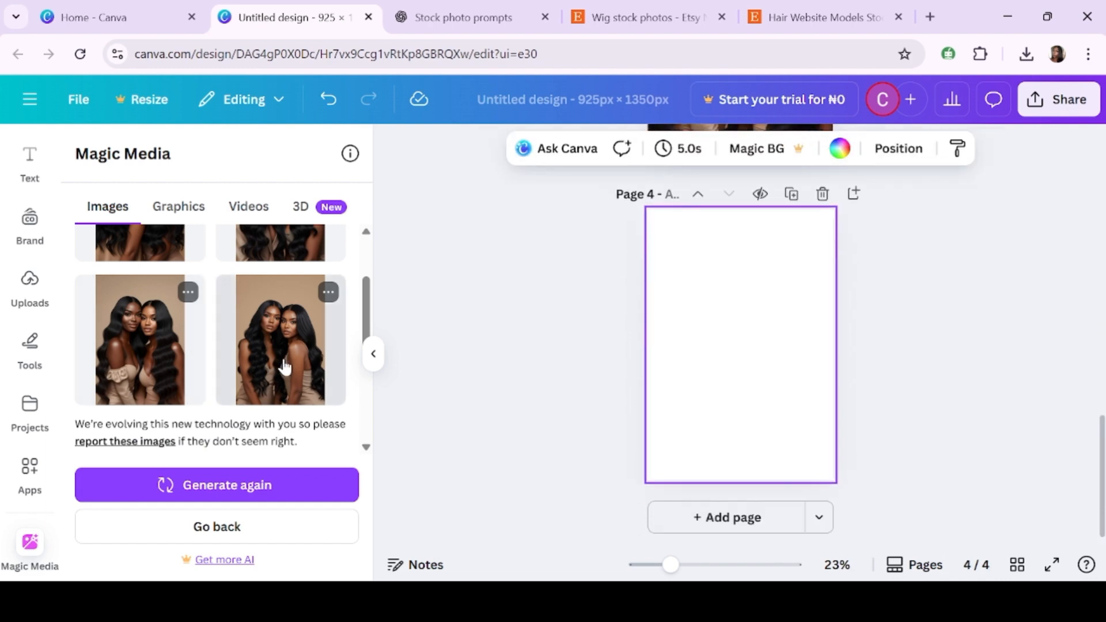
pyautogui.click(285, 366)
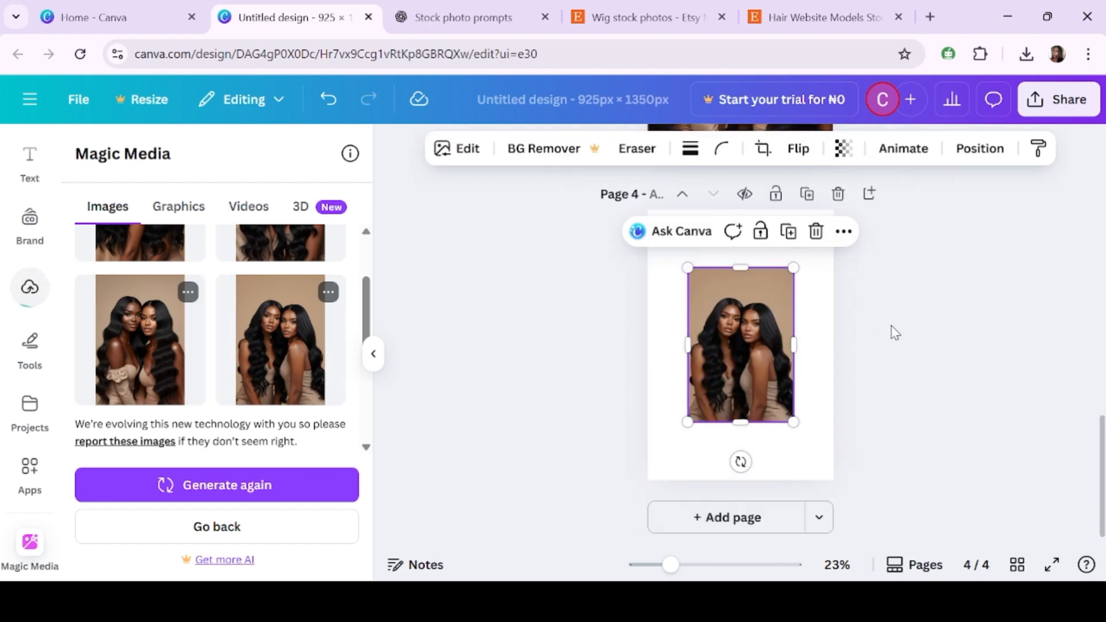
pyautogui.moveTo(740, 291)
pyautogui.mouseDown()
pyautogui.moveTo(728, 267)
pyautogui.moveTo(736, 285)
pyautogui.mouseUp()
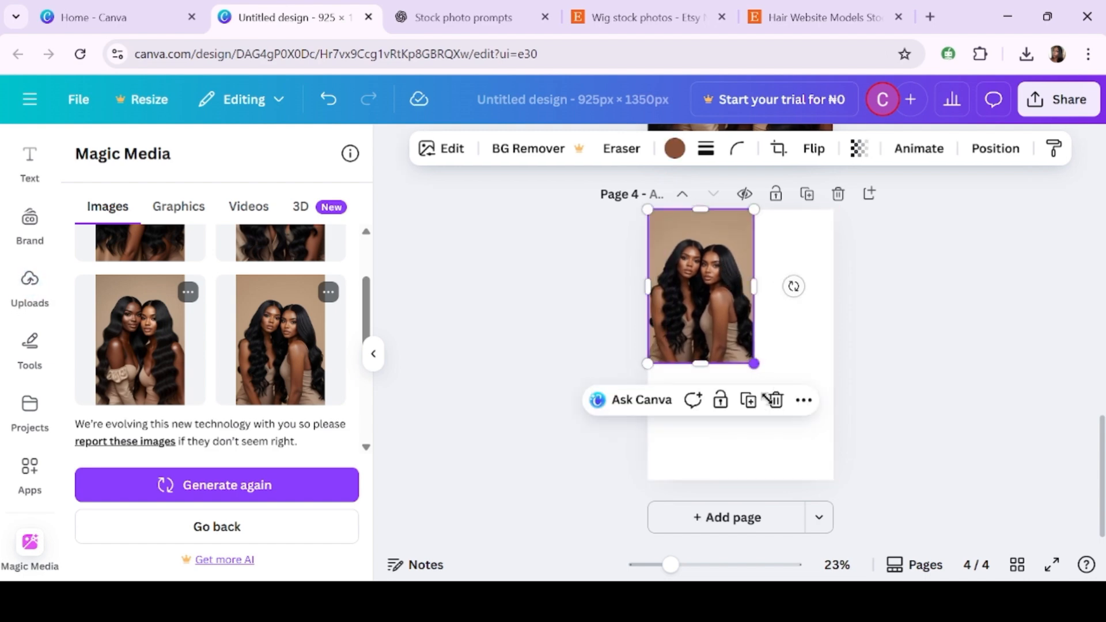
pyautogui.moveTo(767, 399); pyautogui.dragTo(817, 503)
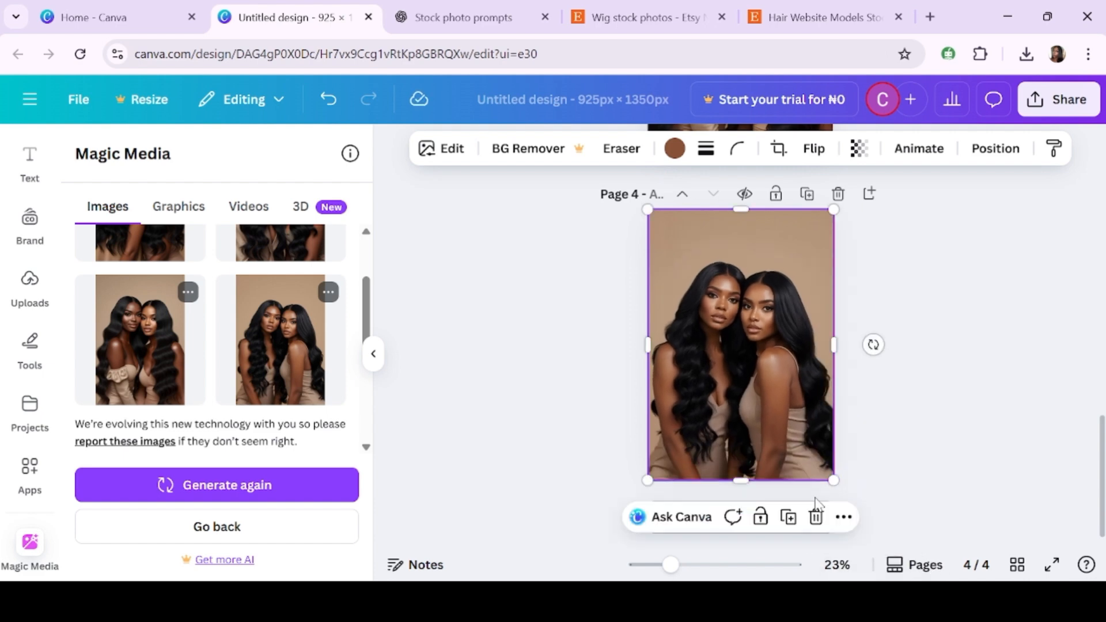
pyautogui.click(1000, 396)
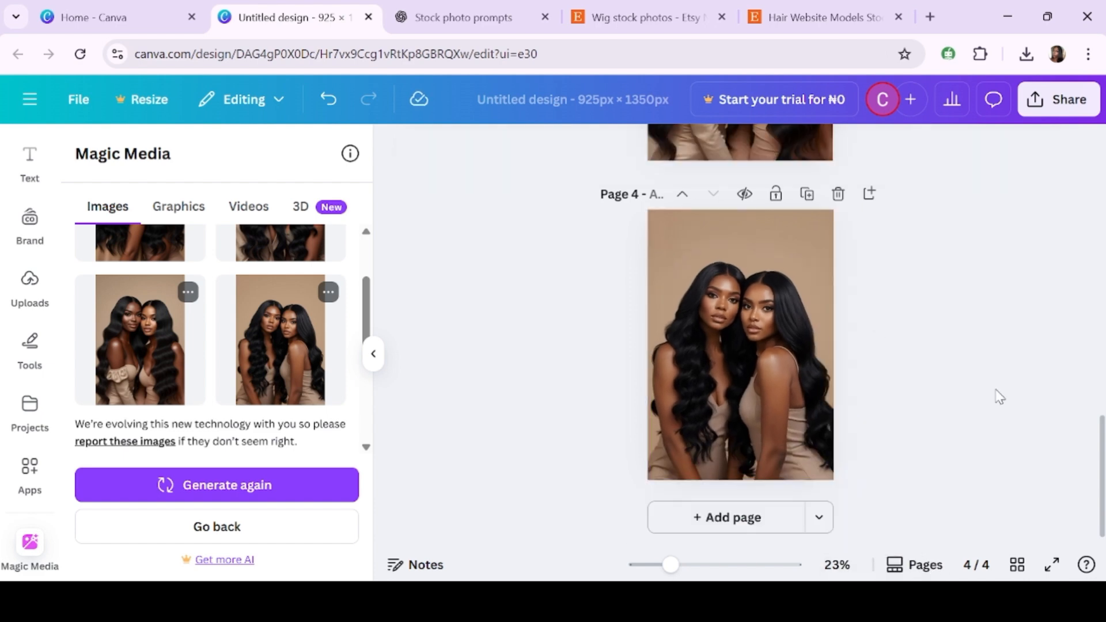
# - In ChatGPT, copy the second prompt, Modern Wig Collection Lookbook, and return to the Canva design
pyautogui.click(491, 8)
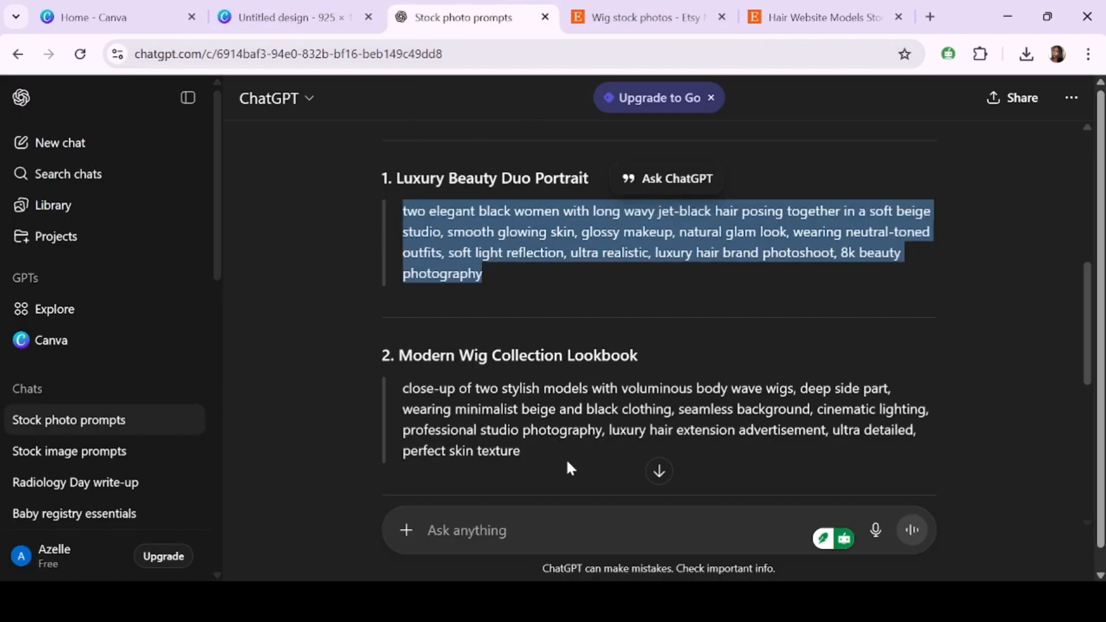
pyautogui.moveTo(520, 451); pyautogui.dragTo(408, 394)
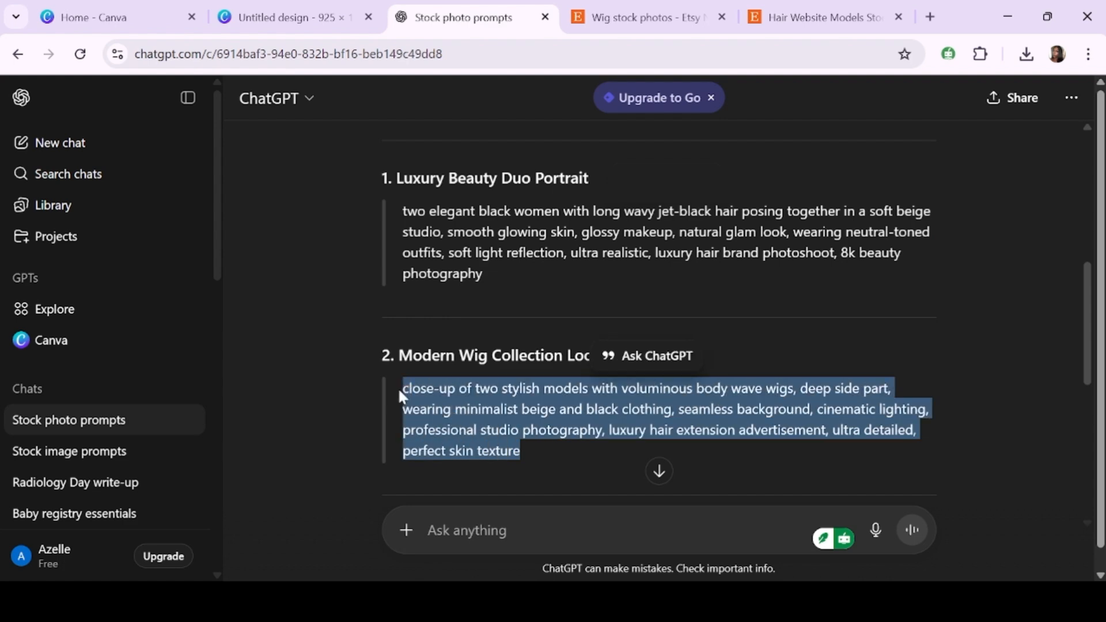
pyautogui.click(291, 18)
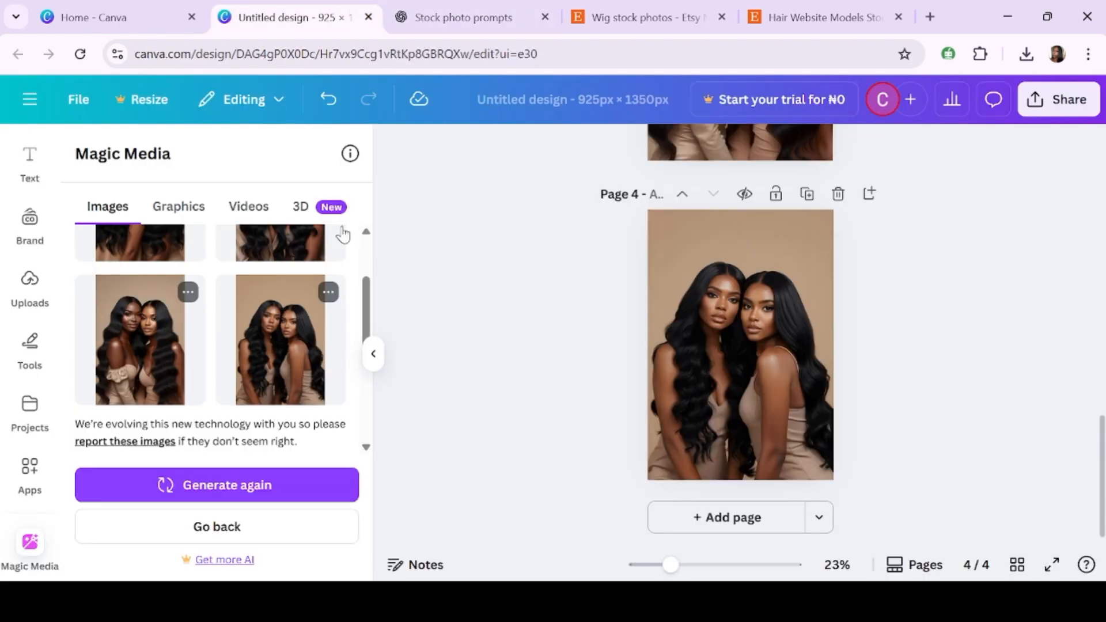
# - Replace the Magic Media description with the copied wig lookbook prompt and generate new images
pyautogui.scroll(-3, 314, 330)
pyautogui.scroll(-1, 296, 410)
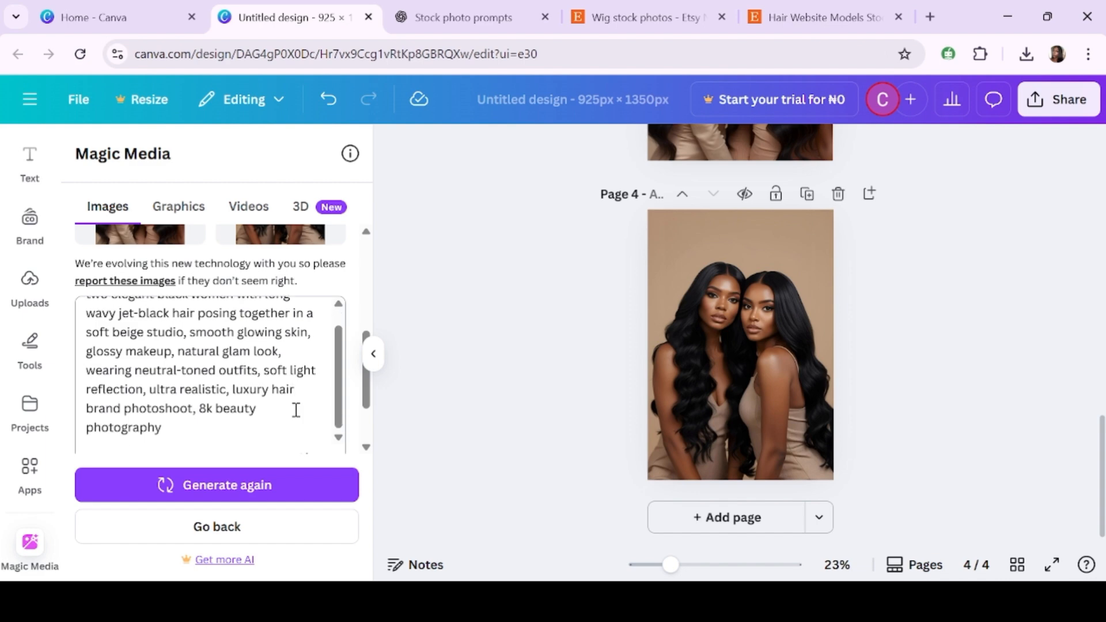
pyautogui.click(84, 369)
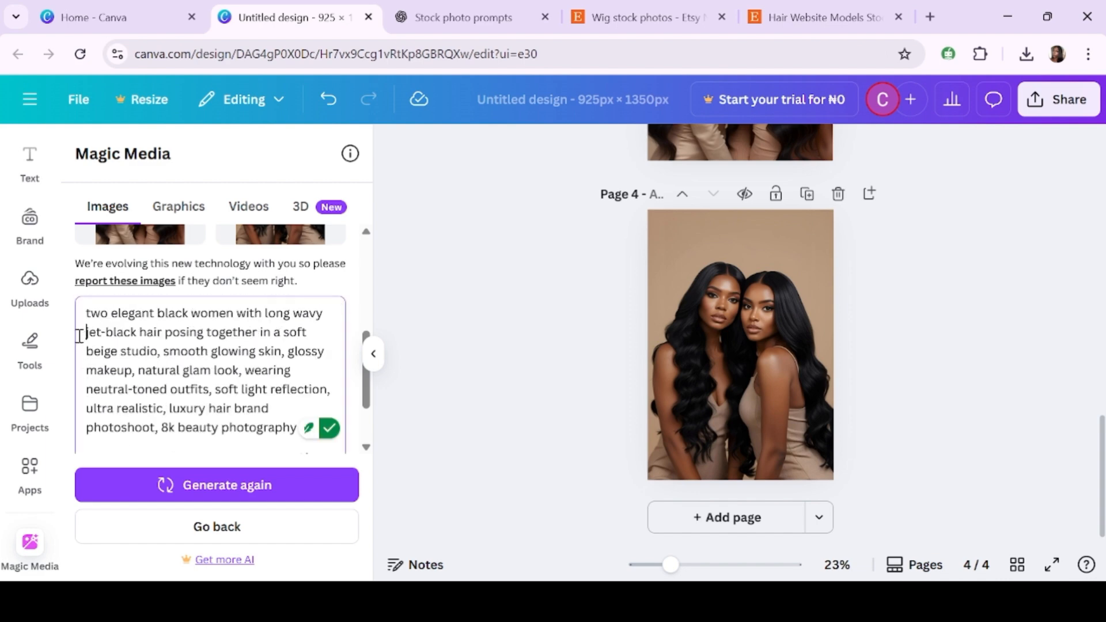
pyautogui.moveTo(87, 314); pyautogui.dragTo(386, 542)
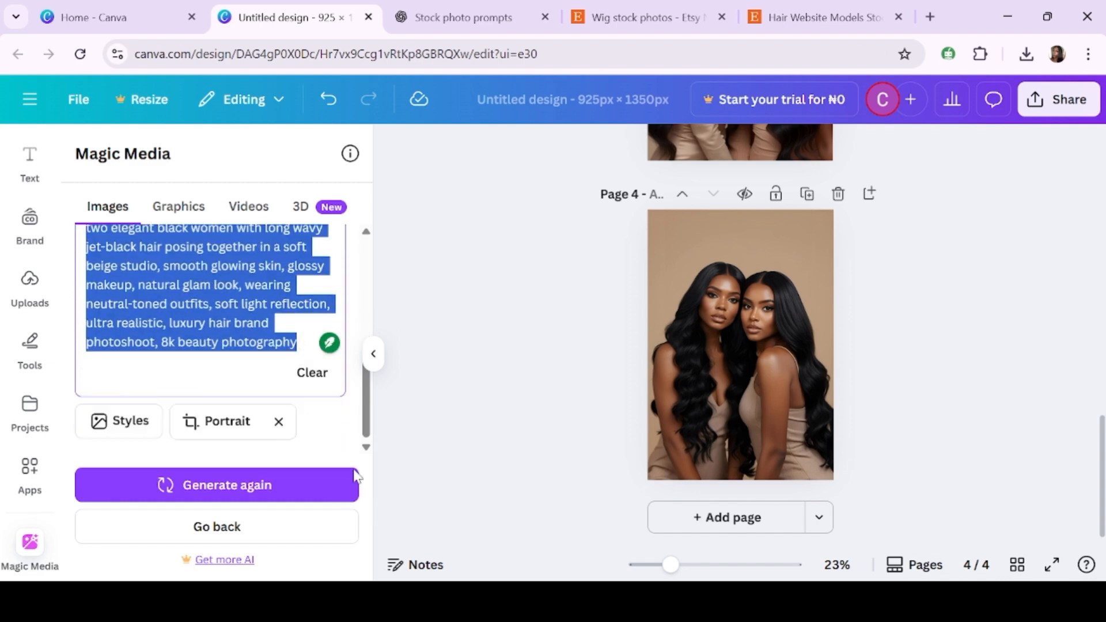
pyautogui.scroll(1, 328, 434)
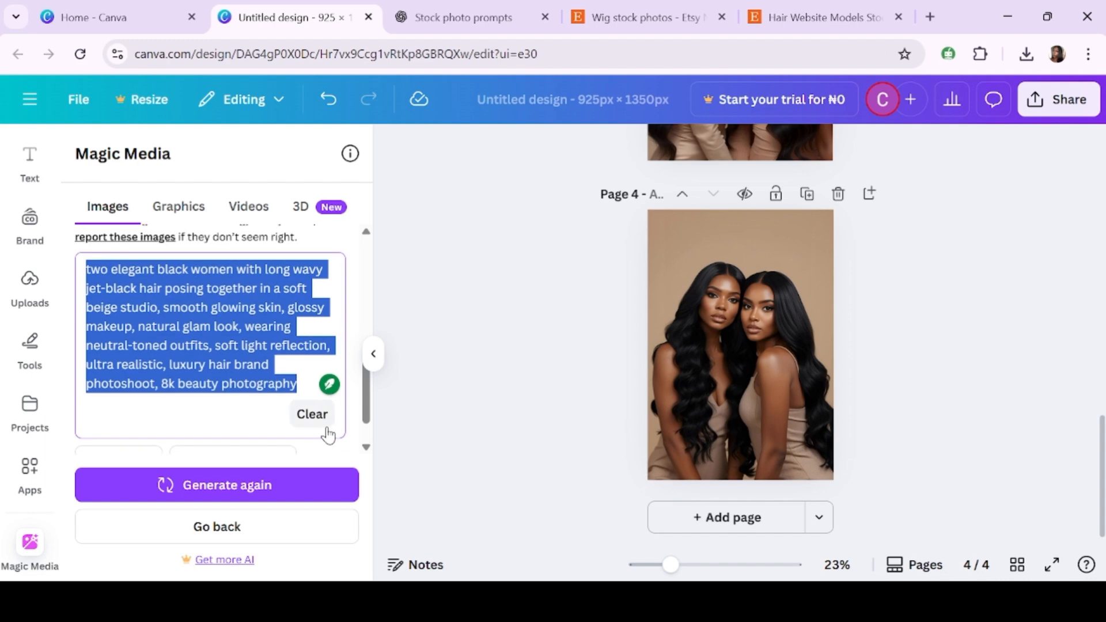
pyautogui.click(327, 432)
pyautogui.hotkey('ctrl', 'v')
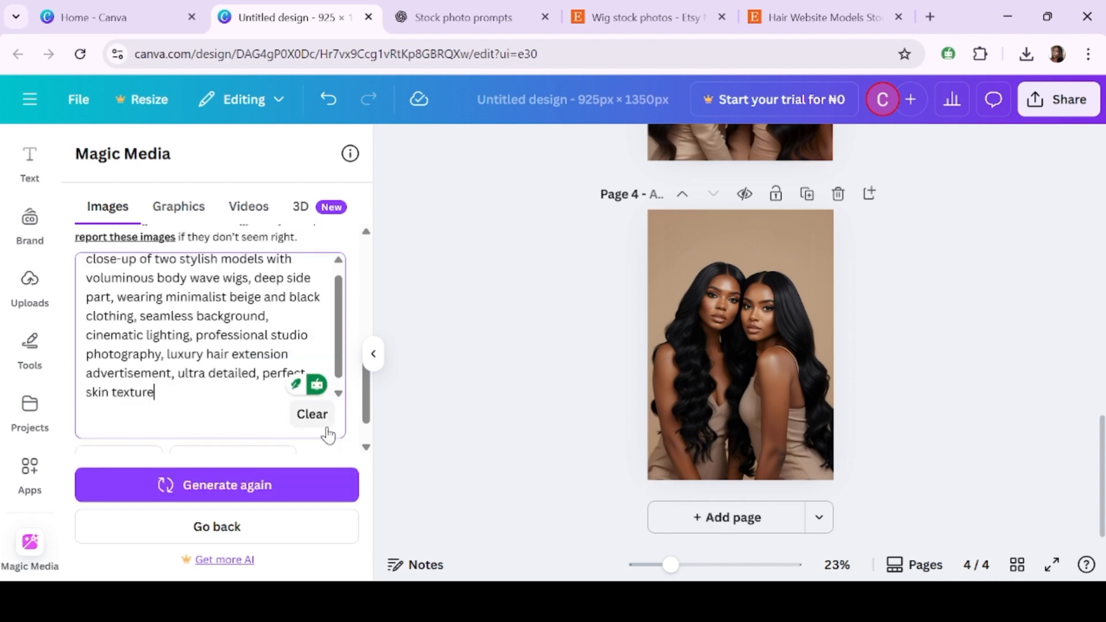
pyautogui.scroll(1, 236, 367)
pyautogui.scroll(-1, 247, 303)
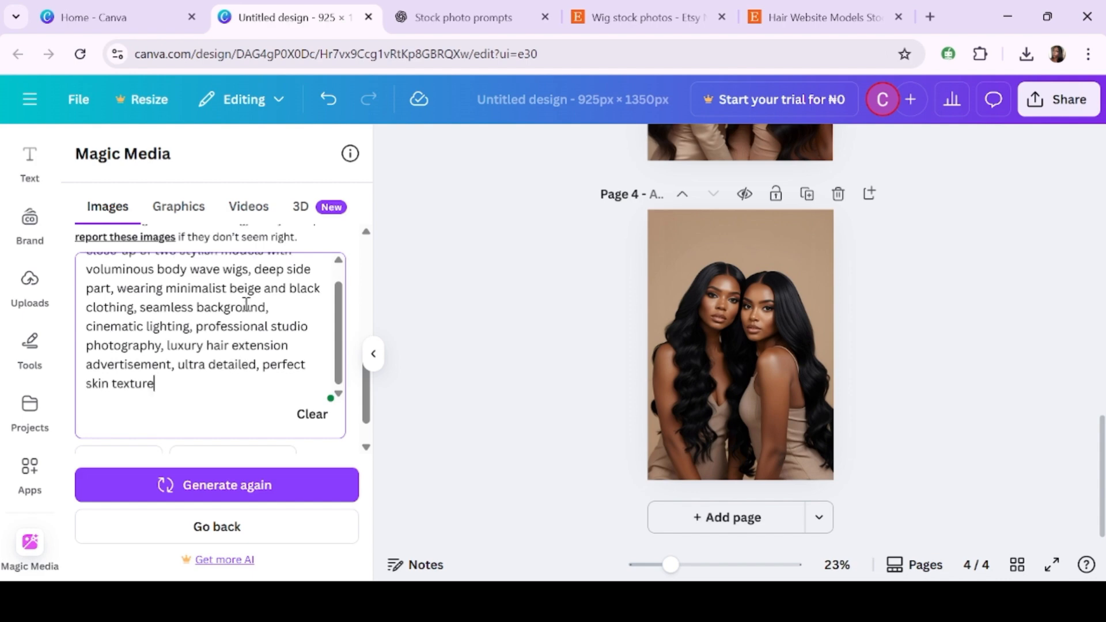
pyautogui.click(267, 484)
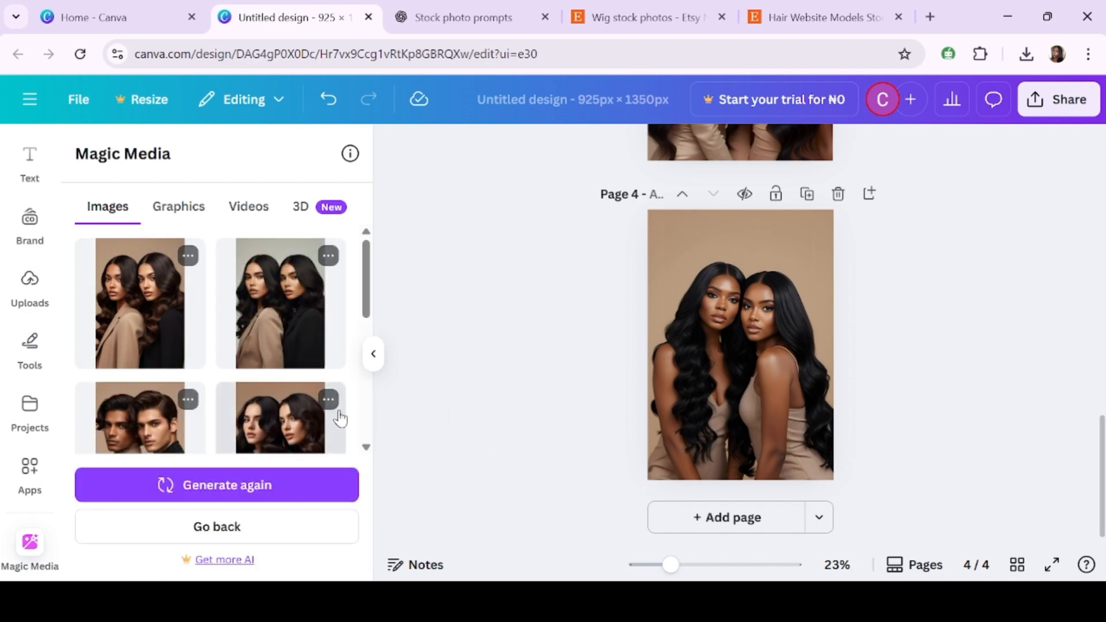
# - Add a fifth page, place the first new lookbook image on it and stretch it to fill the page
pyautogui.scroll(-2, 340, 419)
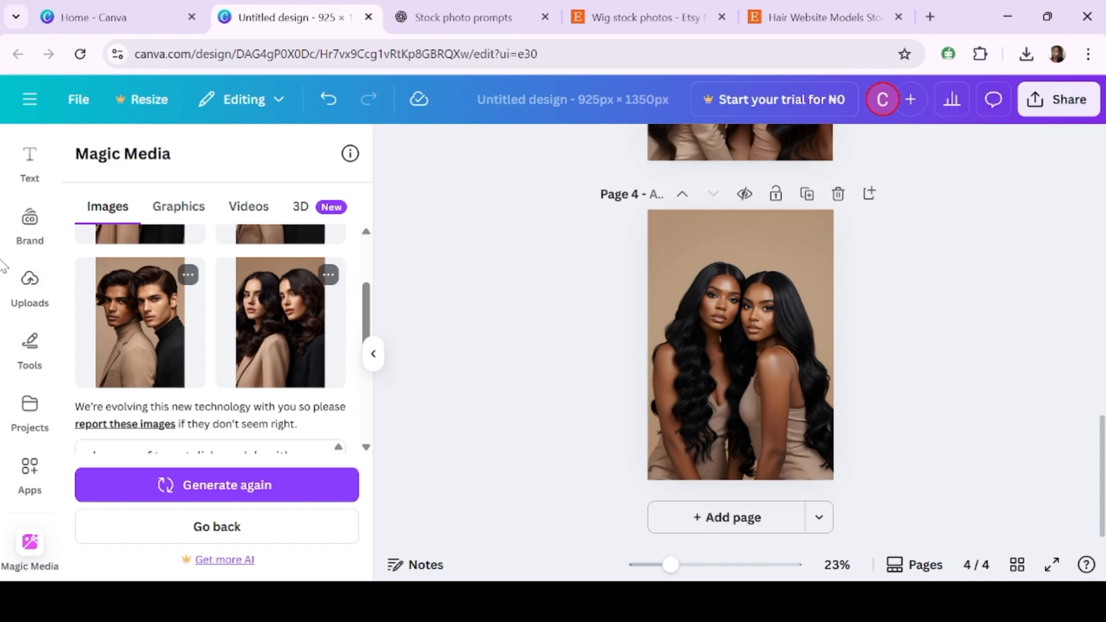
pyautogui.click(717, 517)
pyautogui.scroll(2, 210, 321)
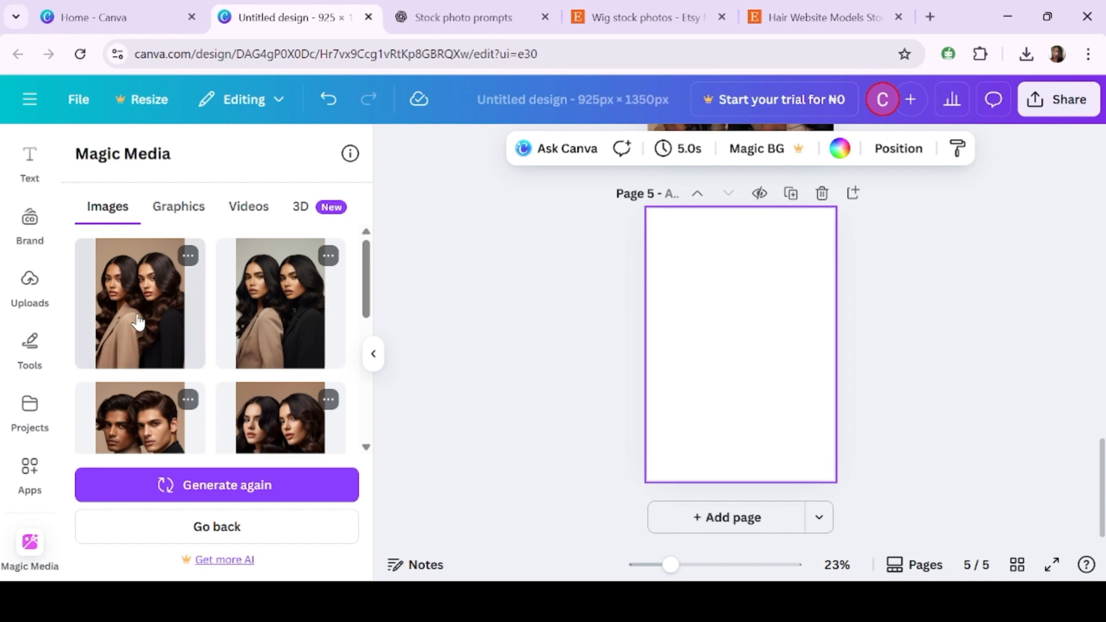
pyautogui.click(138, 323)
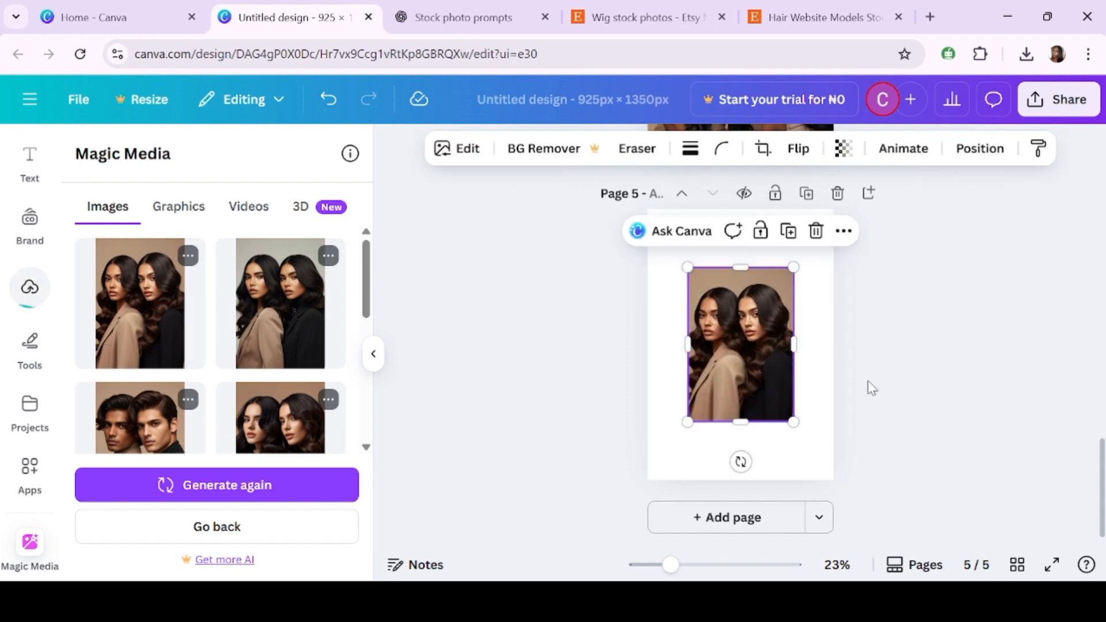
pyautogui.moveTo(742, 370); pyautogui.dragTo(699, 302)
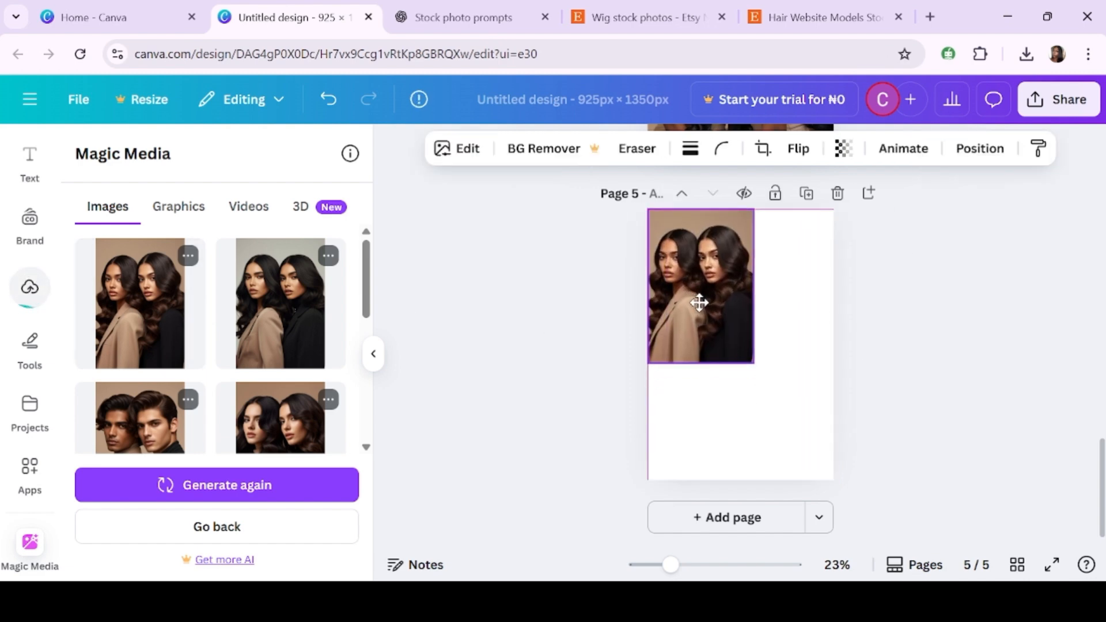
pyautogui.moveTo(753, 363); pyautogui.dragTo(832, 481)
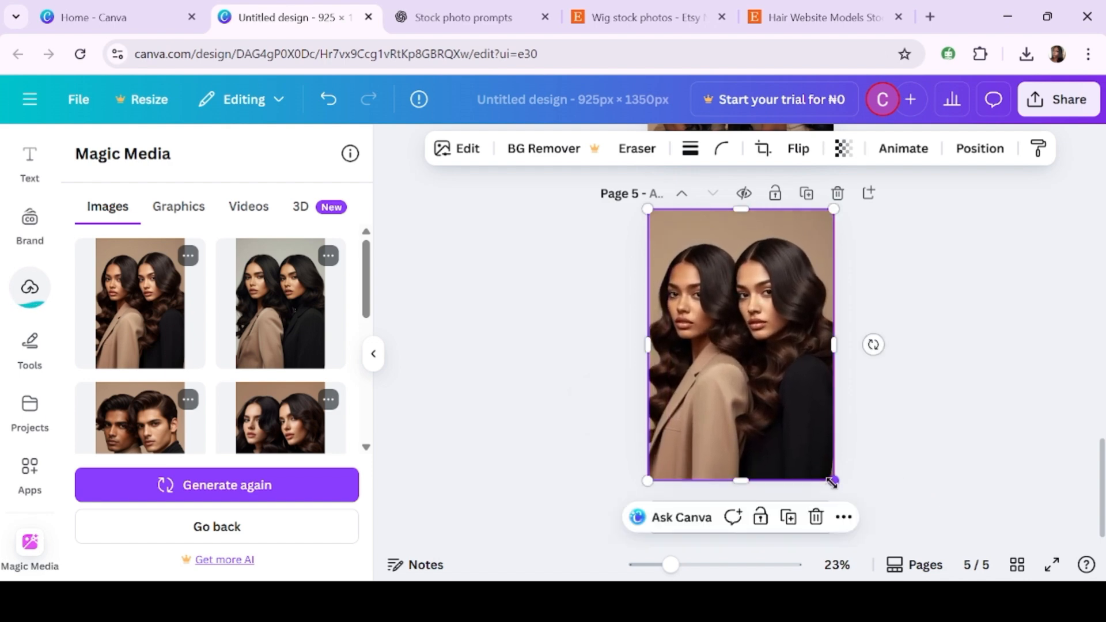
pyautogui.click(910, 482)
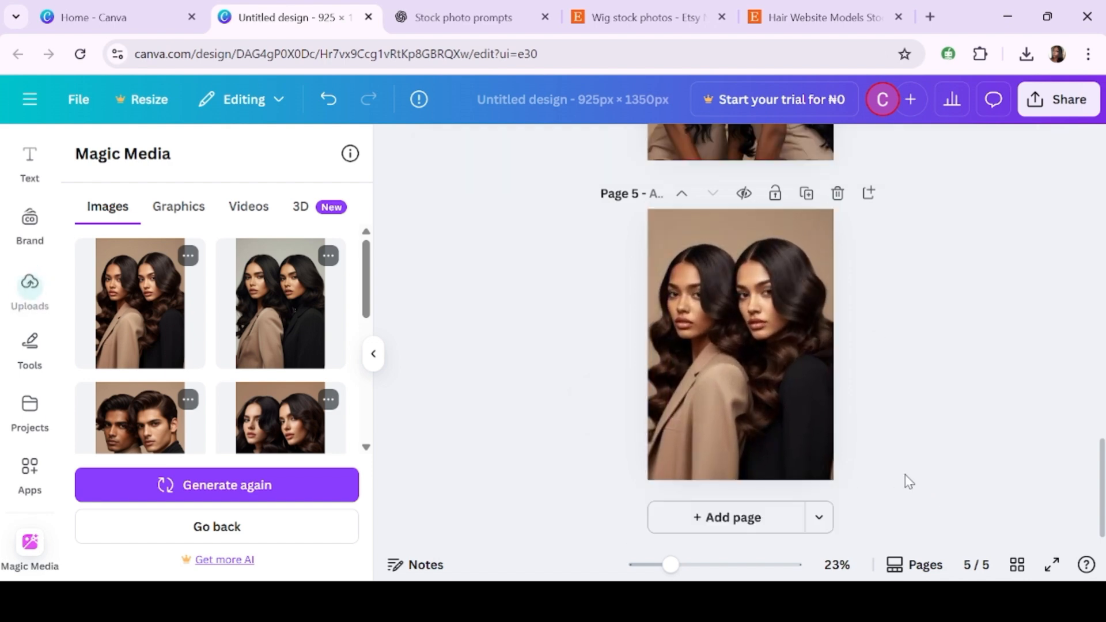
# - Add a sixth page, place the second lookbook image on it and stretch it to fill the page
pyautogui.click(807, 194)
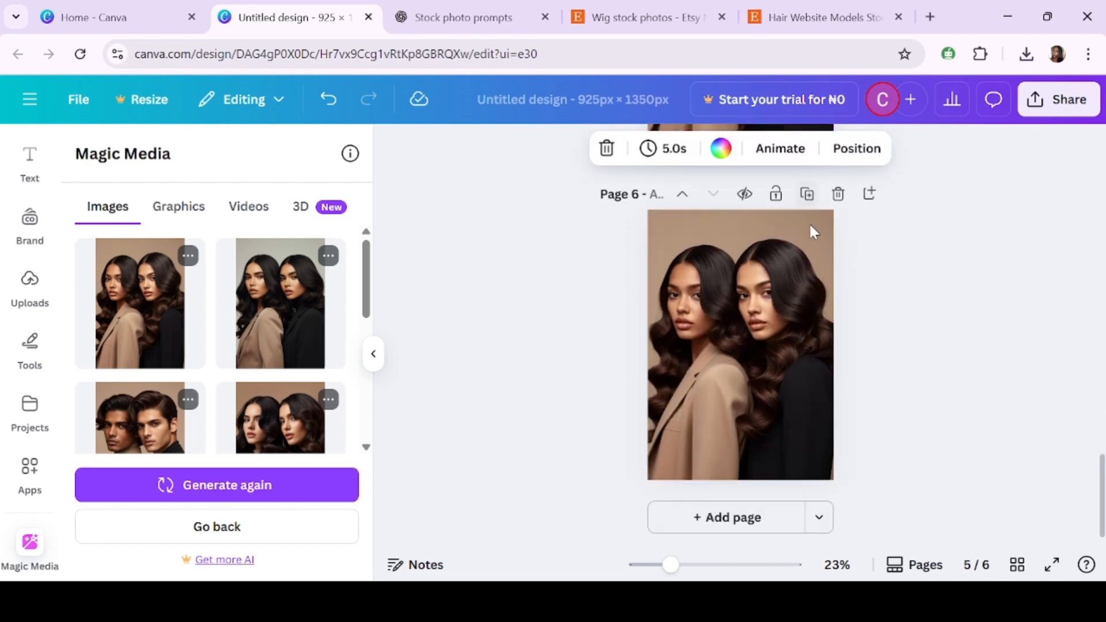
pyautogui.click(326, 101)
pyautogui.click(718, 517)
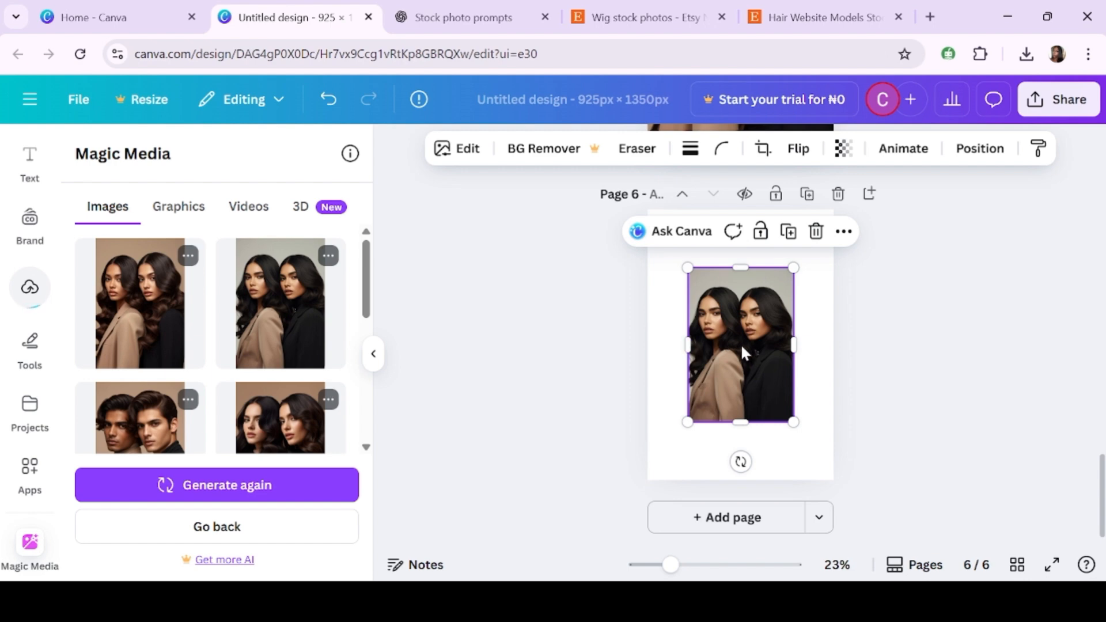
pyautogui.moveTo(744, 352); pyautogui.dragTo(710, 293)
pyautogui.moveTo(754, 367); pyautogui.dragTo(817, 499)
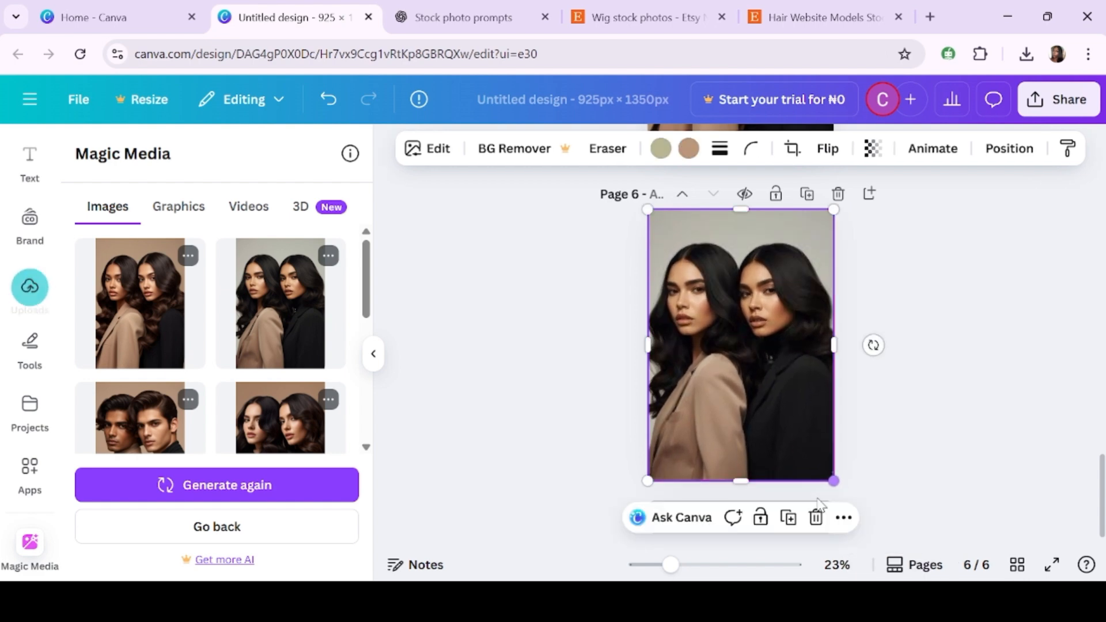
pyautogui.click(889, 485)
# - Add a seventh page, place the lookbook image of two male models on it and stretch it to fill the page
pyautogui.click(701, 516)
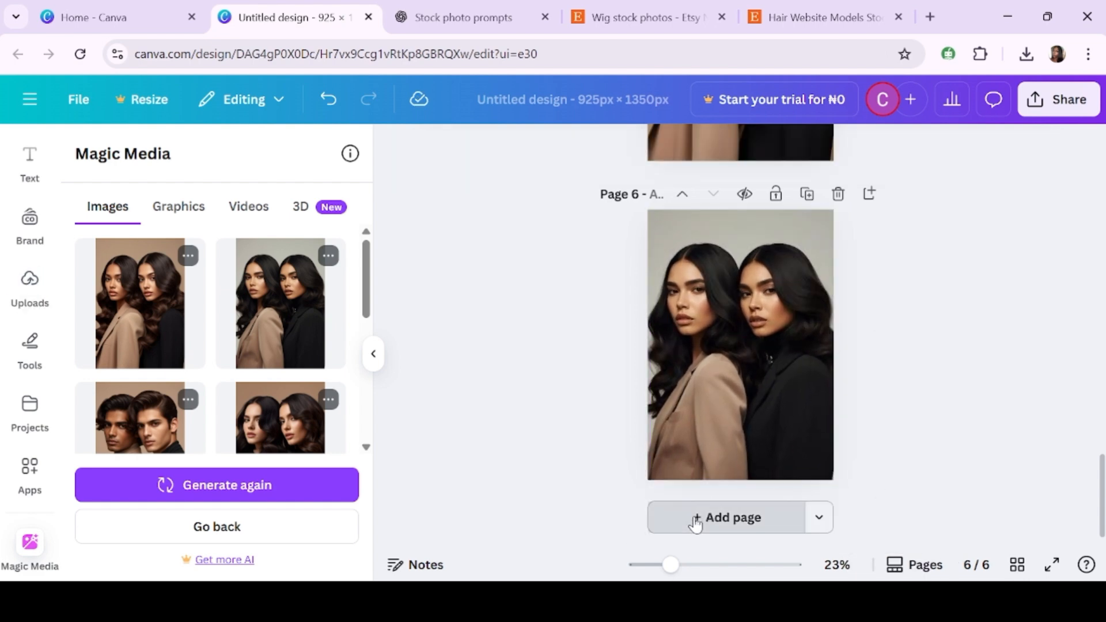
pyautogui.scroll(-3, 230, 332)
pyautogui.click(147, 331)
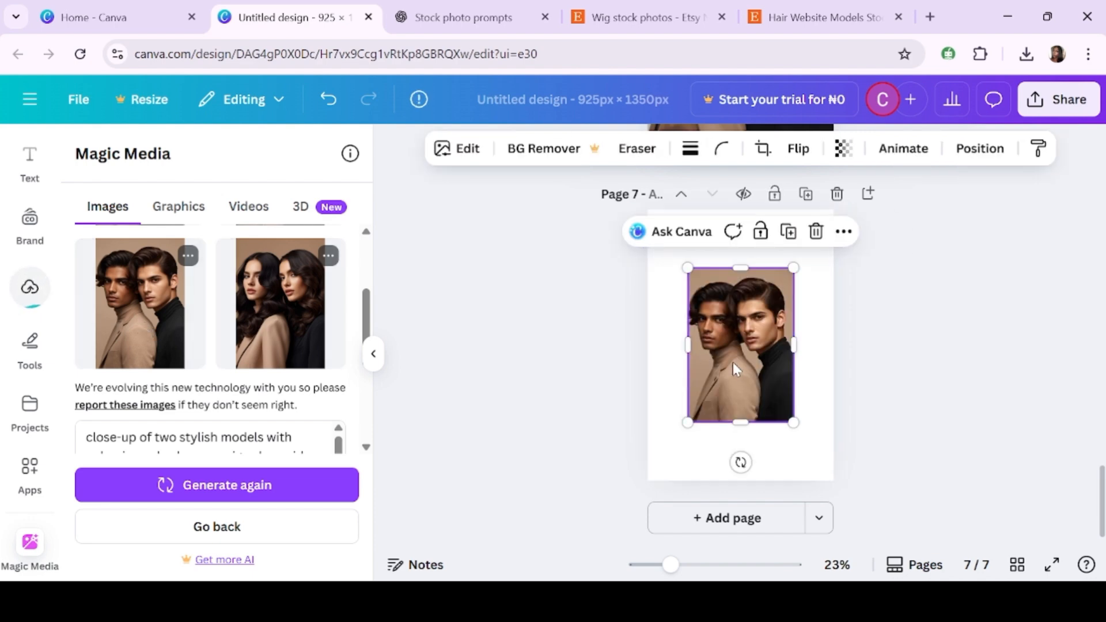
pyautogui.moveTo(733, 361); pyautogui.dragTo(696, 311)
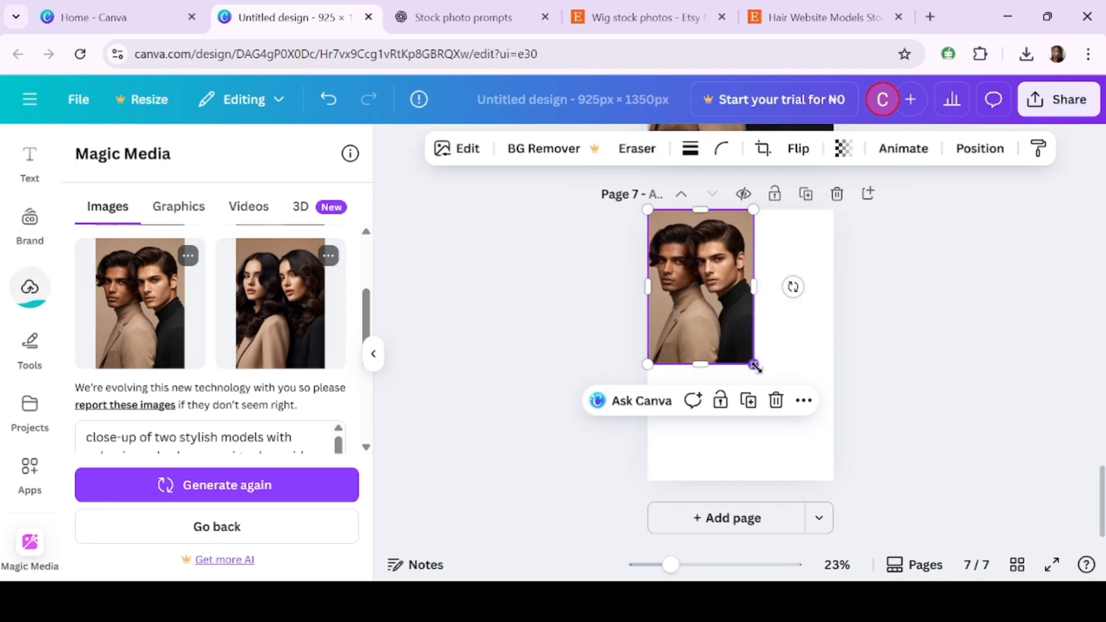
pyautogui.moveTo(754, 365); pyautogui.dragTo(839, 488)
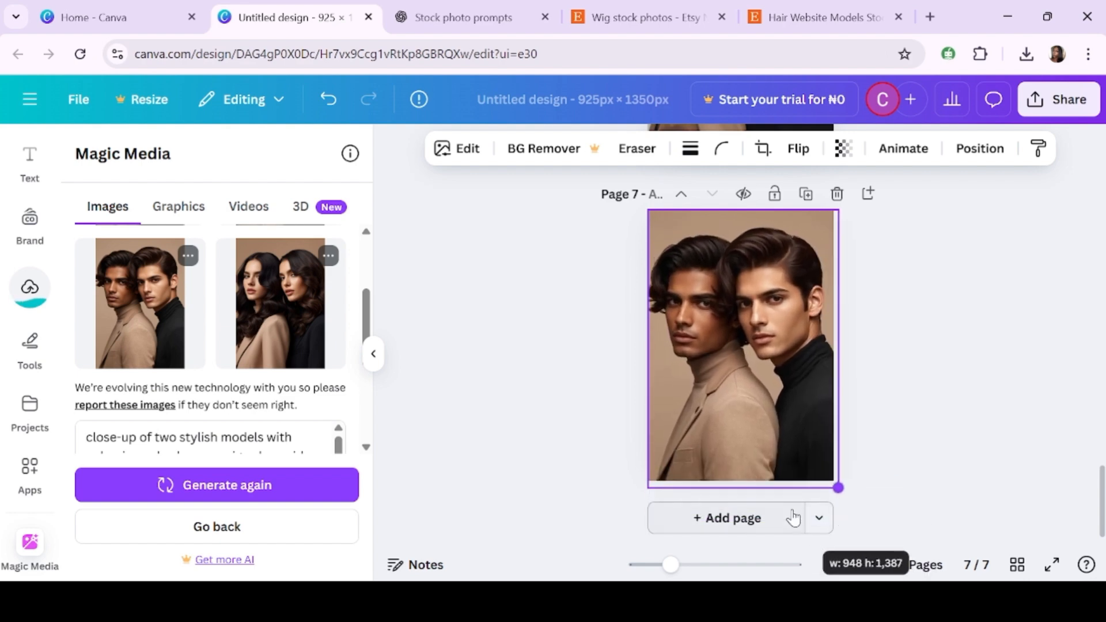
pyautogui.moveTo(794, 518); pyautogui.dragTo(798, 519)
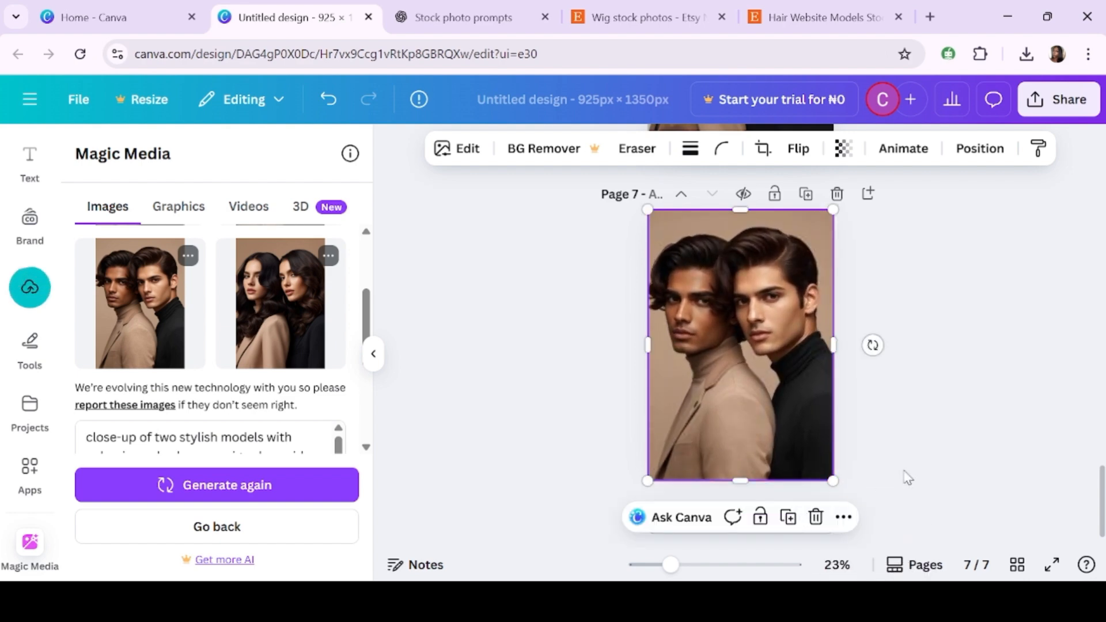
pyautogui.click(905, 477)
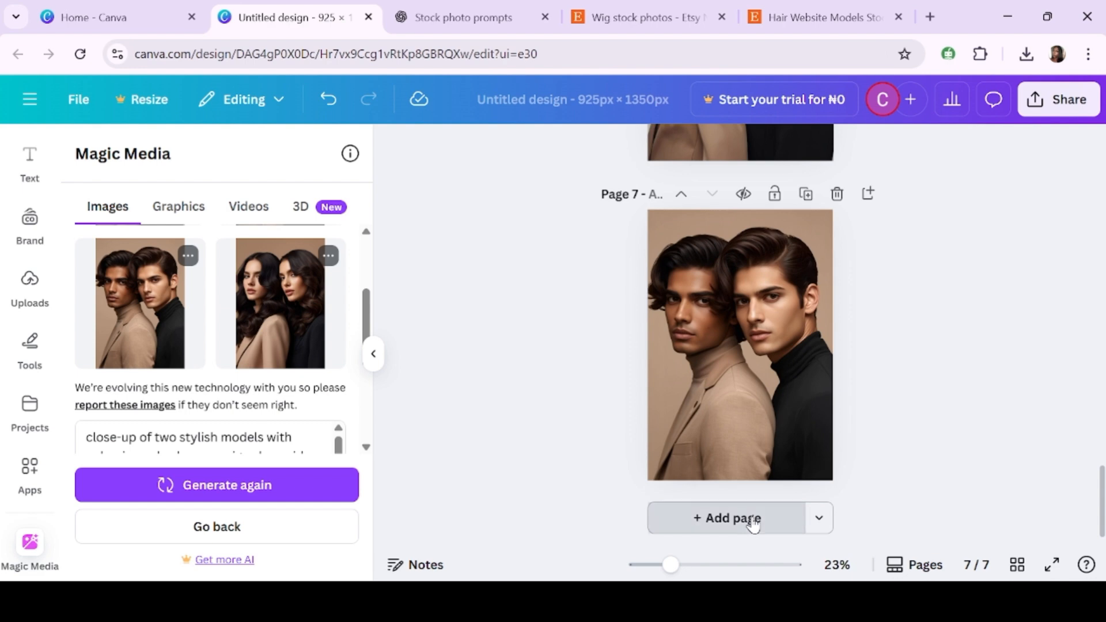
# - Add an eighth page, place the fourth lookbook image on it and stretch it to fill the page
pyautogui.click(729, 518)
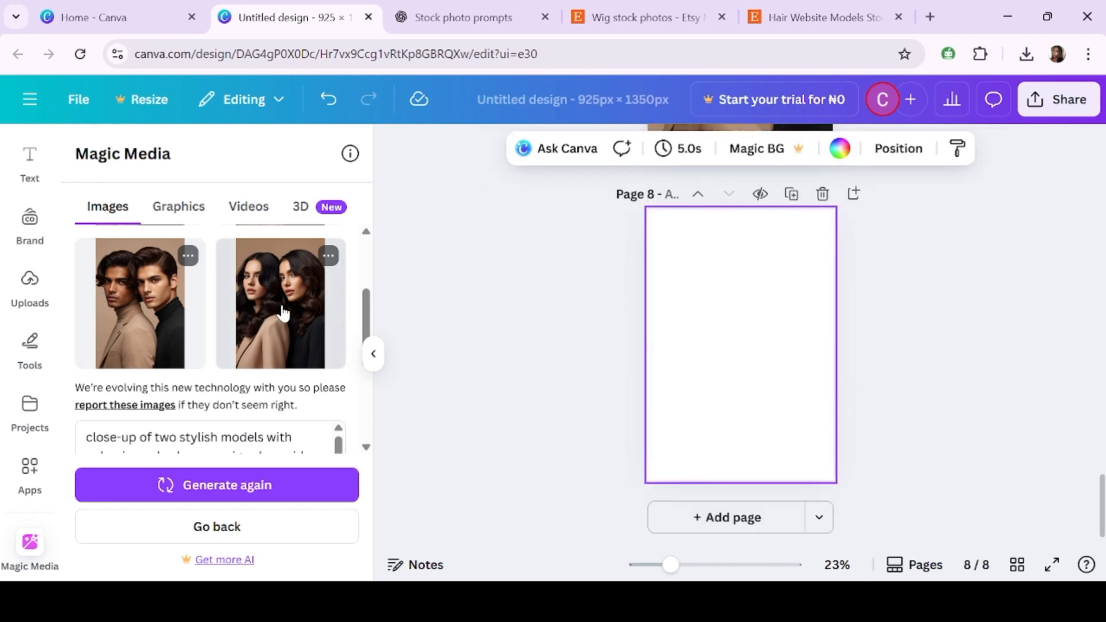
pyautogui.click(282, 311)
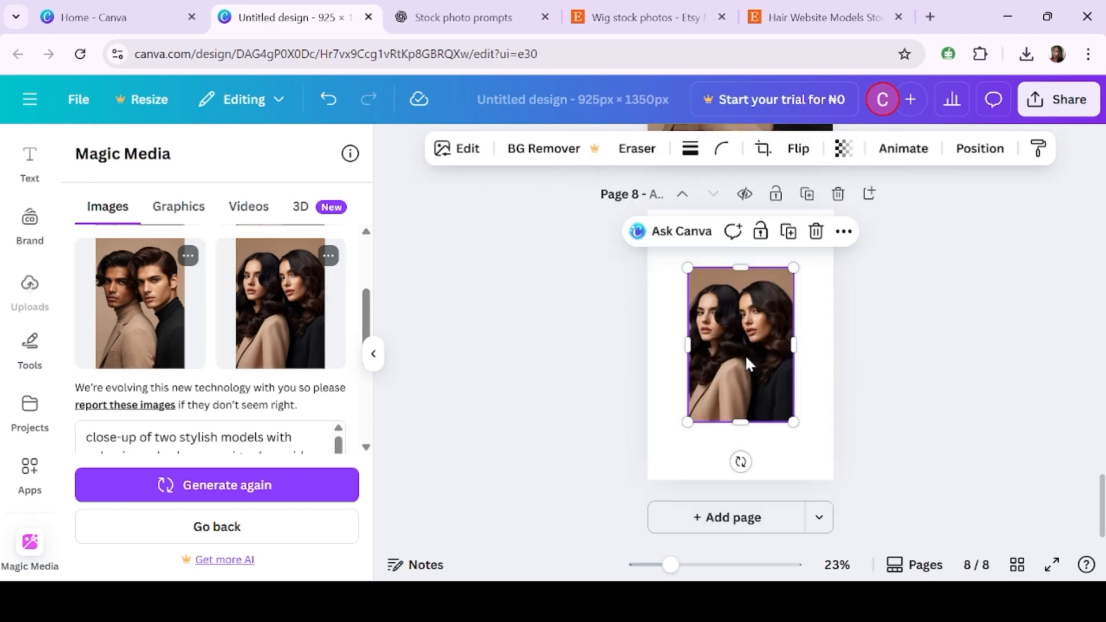
pyautogui.moveTo(718, 317)
pyautogui.mouseDown()
pyautogui.moveTo(694, 292)
pyautogui.moveTo(707, 300)
pyautogui.mouseUp()
pyautogui.moveTo(753, 369); pyautogui.dragTo(835, 485)
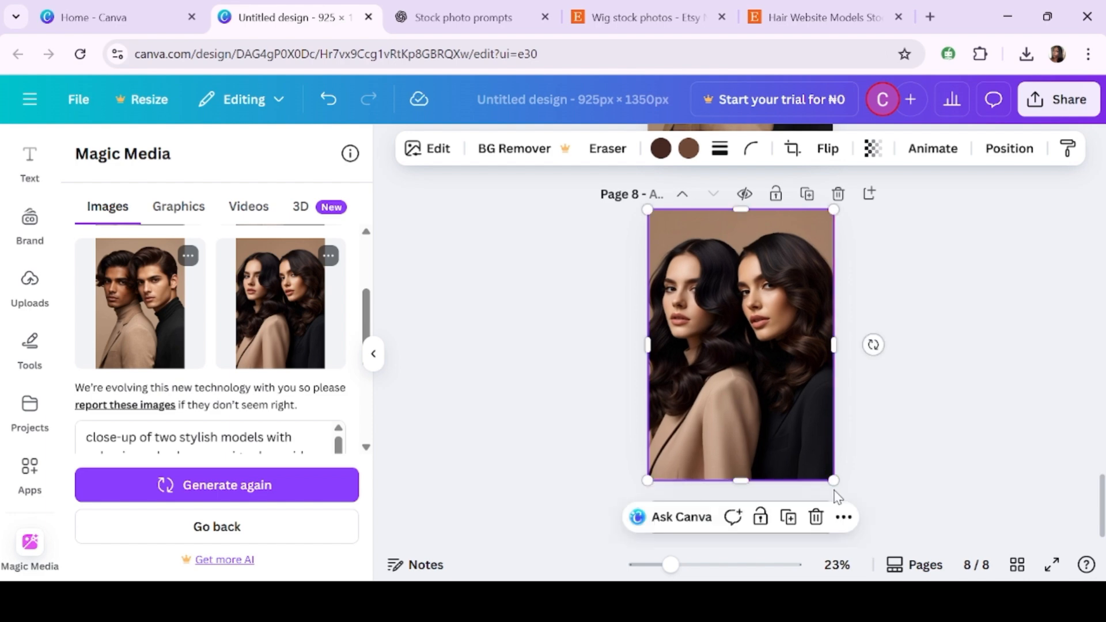
pyautogui.click(945, 470)
# - Add a ninth page, then copy the third ChatGPT prompt, Blonde and Brunette Glam Duo, and return to the design
pyautogui.click(759, 522)
pyautogui.click(415, 8)
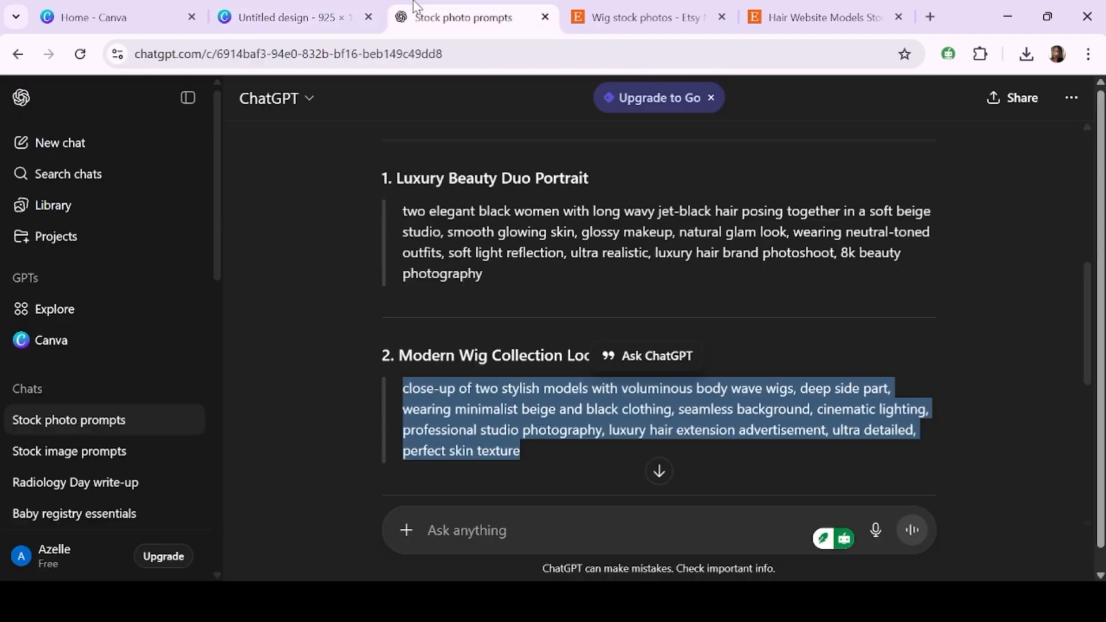
pyautogui.scroll(-5, 602, 381)
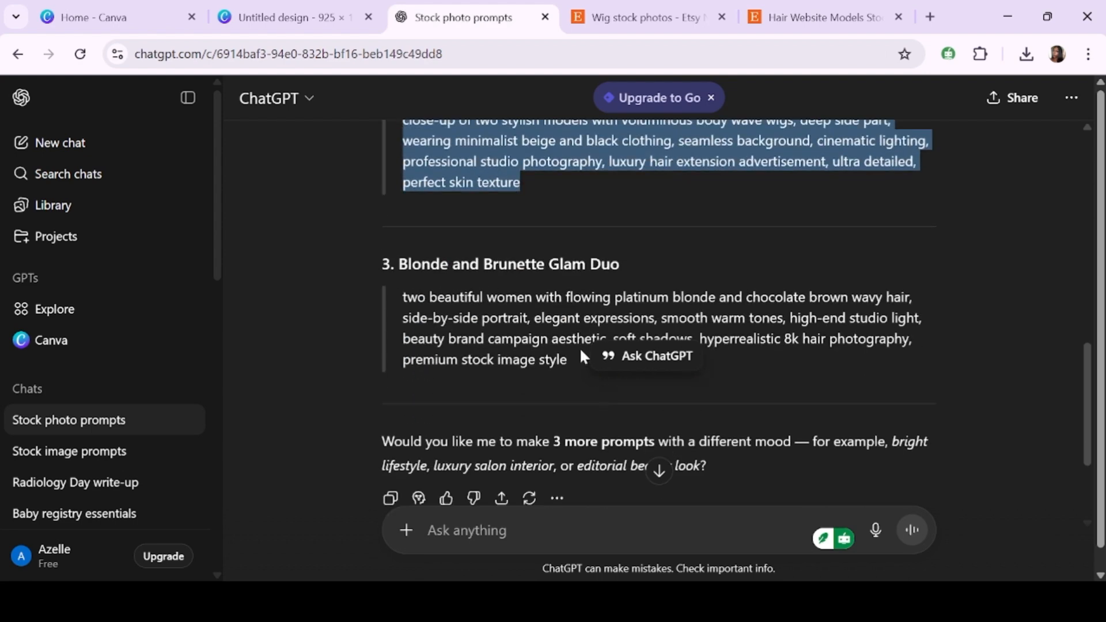
pyautogui.moveTo(569, 363); pyautogui.dragTo(394, 302)
pyautogui.hotkey('ctrl', 'c')
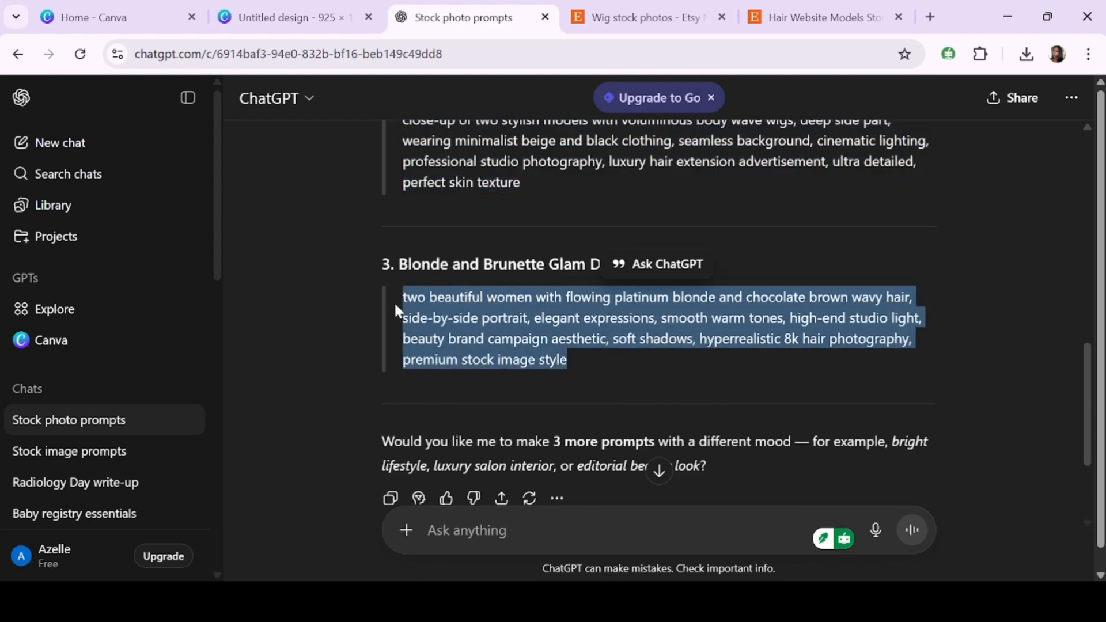
pyautogui.click(395, 305)
pyautogui.click(239, 3)
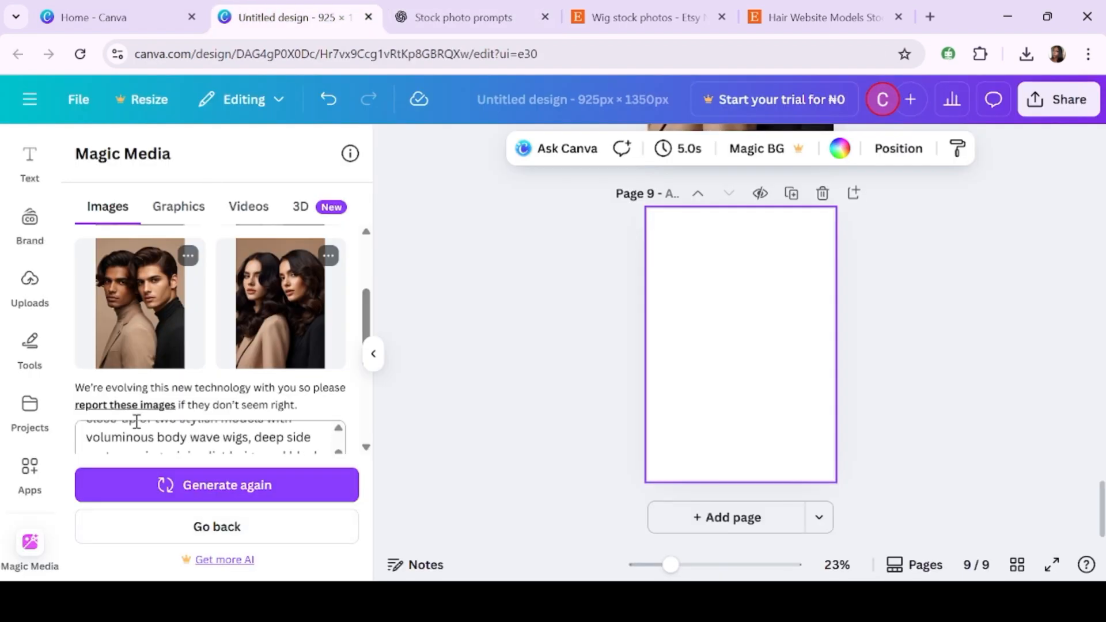
# - Replace the Magic Media description with the copied blonde and brunette prompt and generate new images
pyautogui.scroll(-4, 136, 421)
pyautogui.click(87, 240)
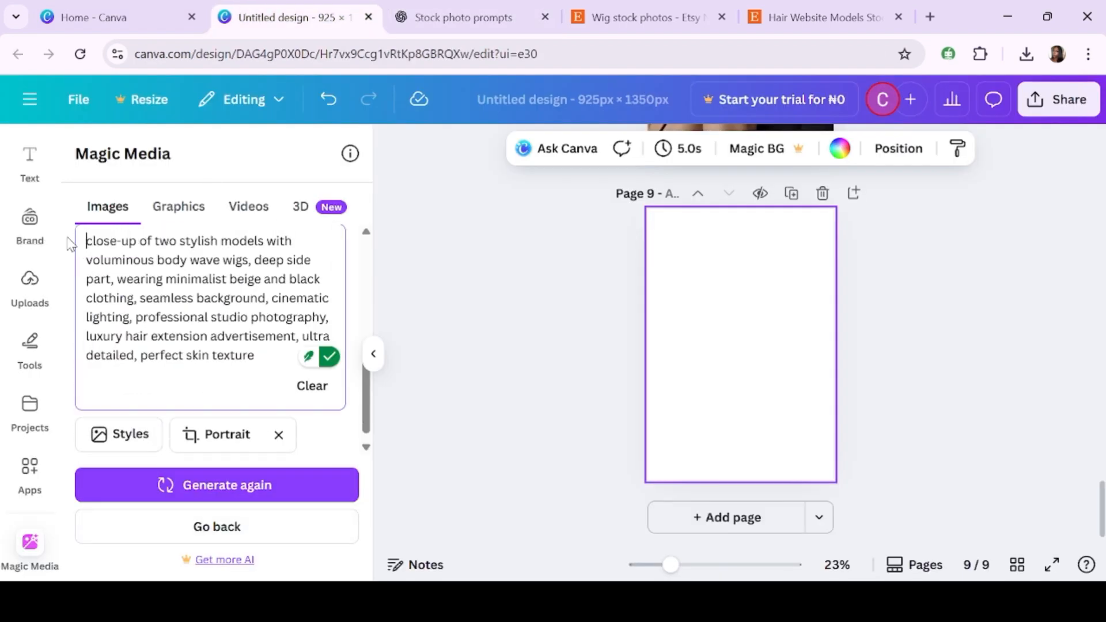
pyautogui.moveTo(91, 241); pyautogui.dragTo(170, 297)
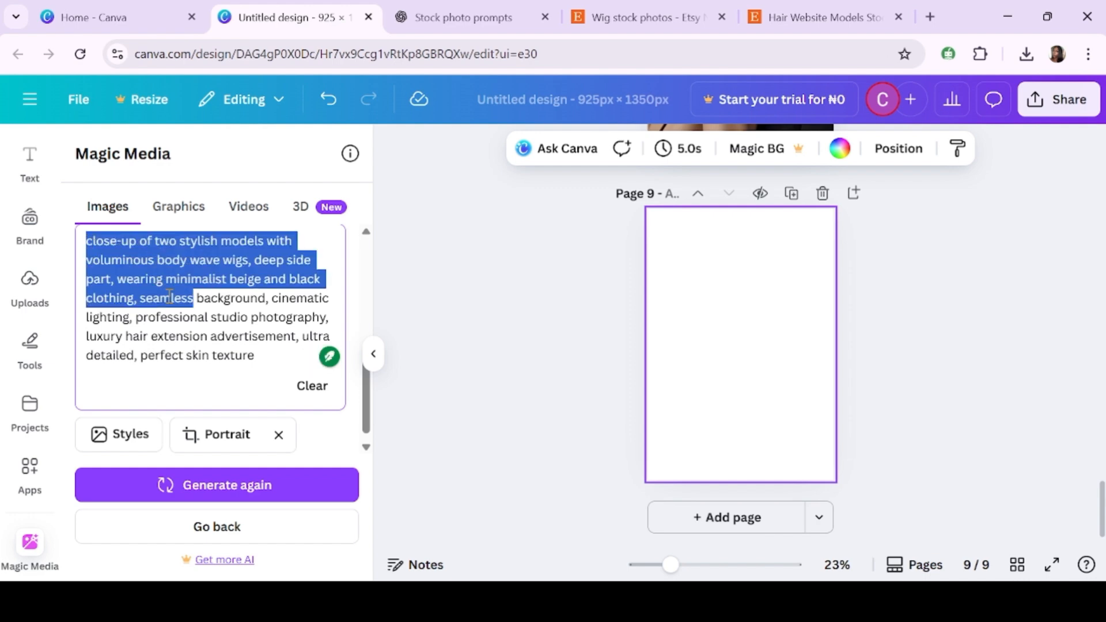
pyautogui.click(270, 356)
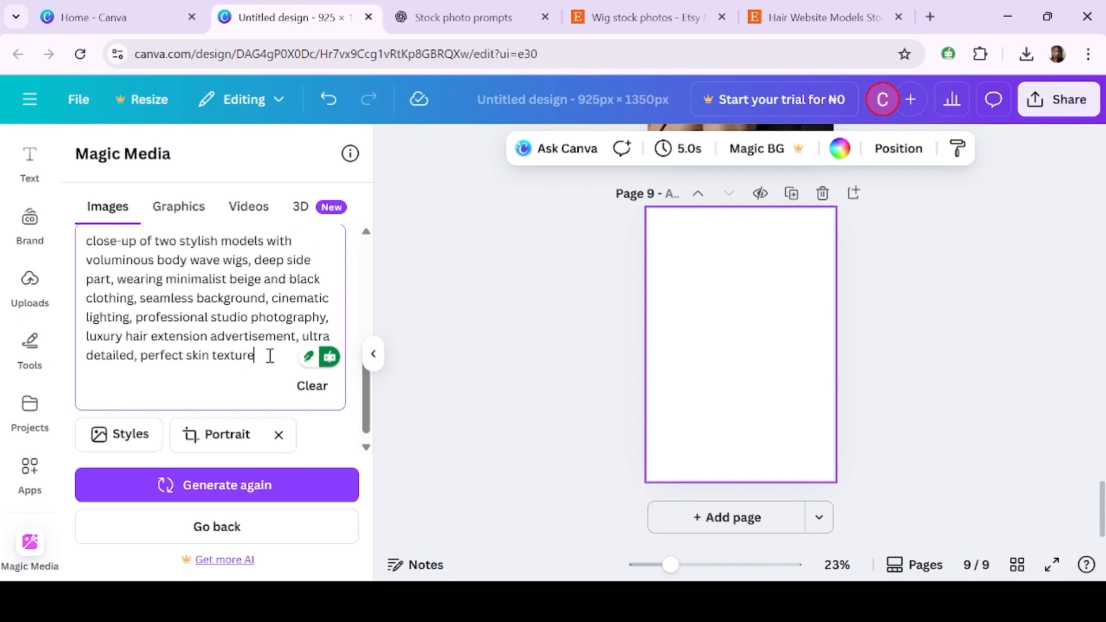
pyautogui.click(330, 388)
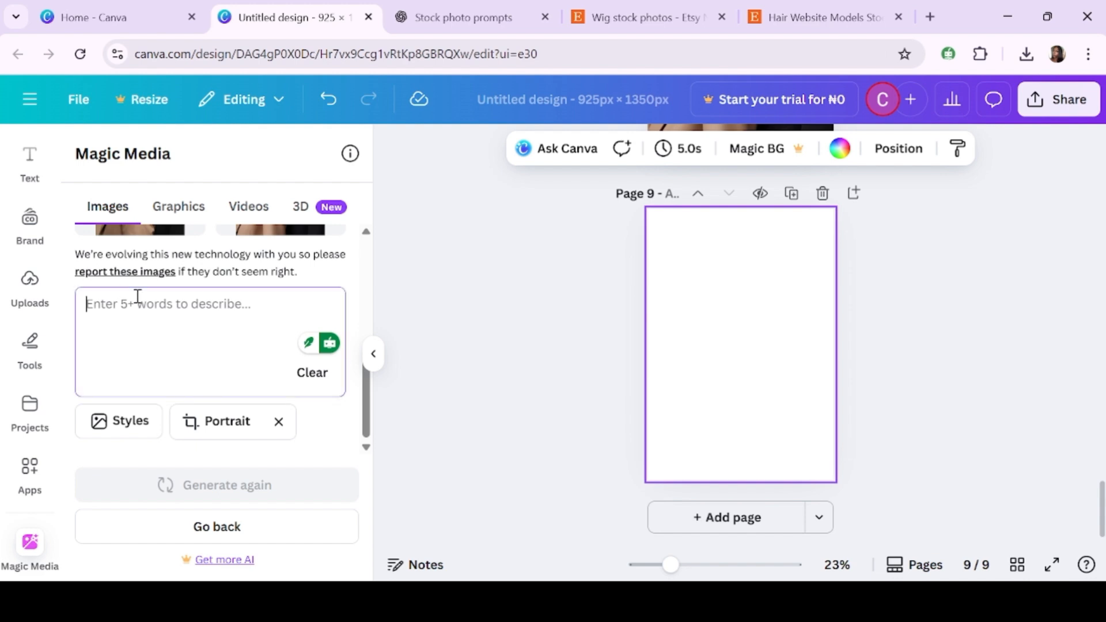
pyautogui.hotkey('ctrl', 'v')
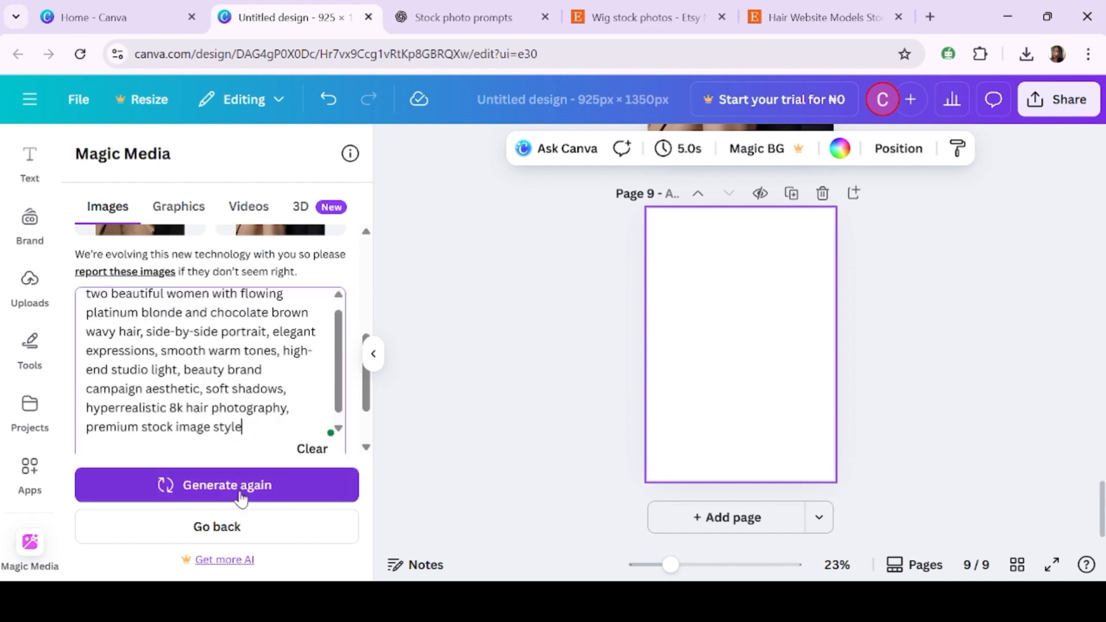
pyautogui.click(241, 499)
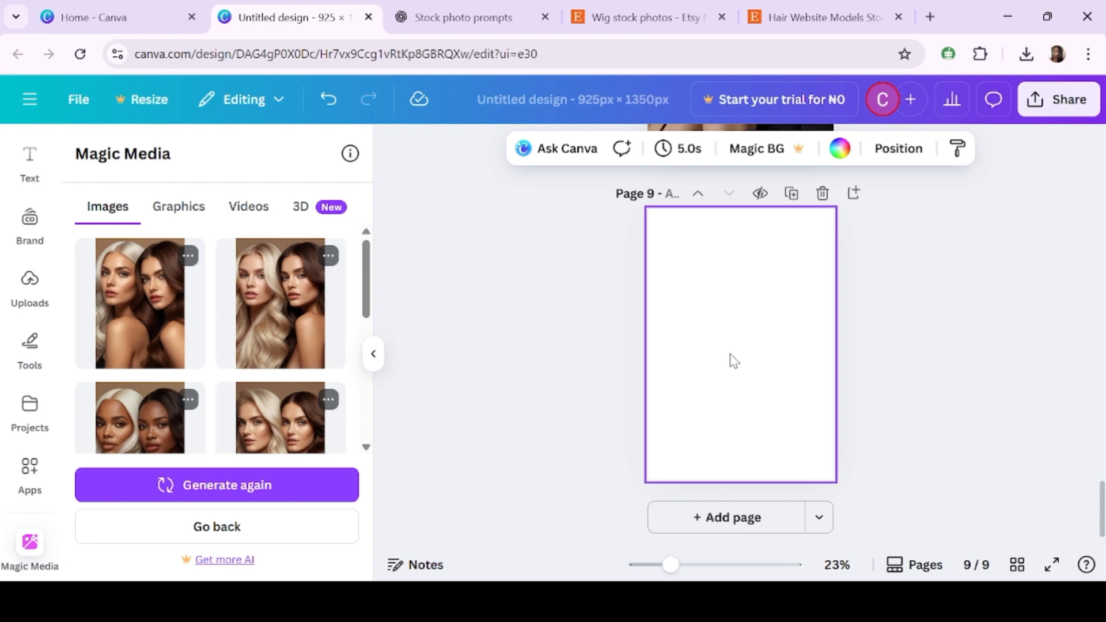
# - Place the first new glam duo image on the ninth page and stretch it to fill the page
pyautogui.click(787, 316)
pyautogui.moveTo(710, 341); pyautogui.dragTo(671, 286)
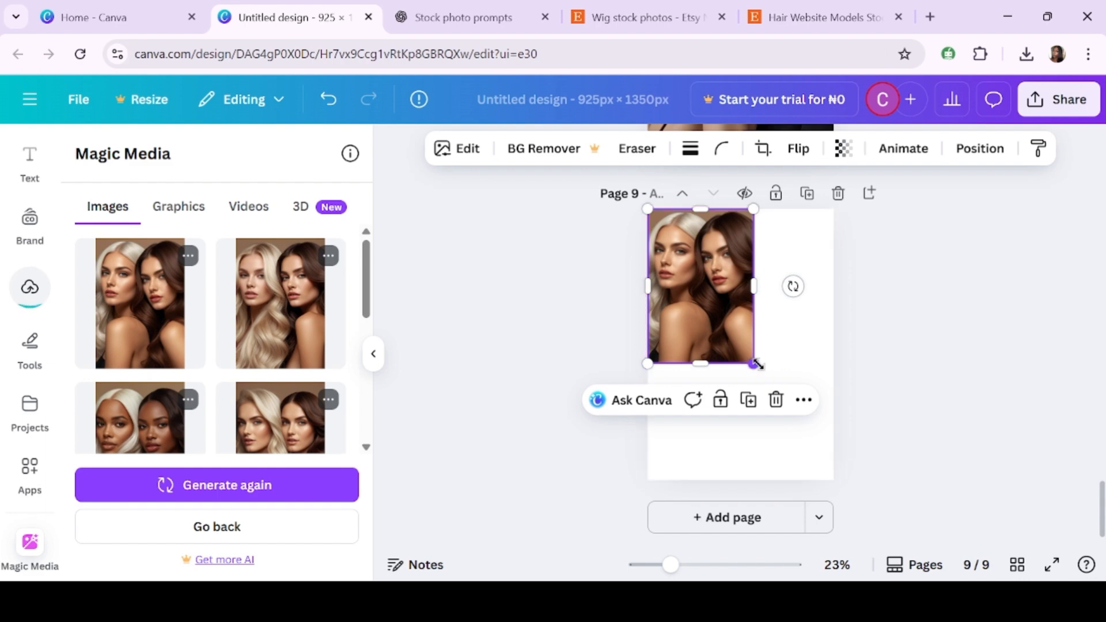
pyautogui.moveTo(753, 363); pyautogui.dragTo(831, 485)
pyautogui.click(916, 525)
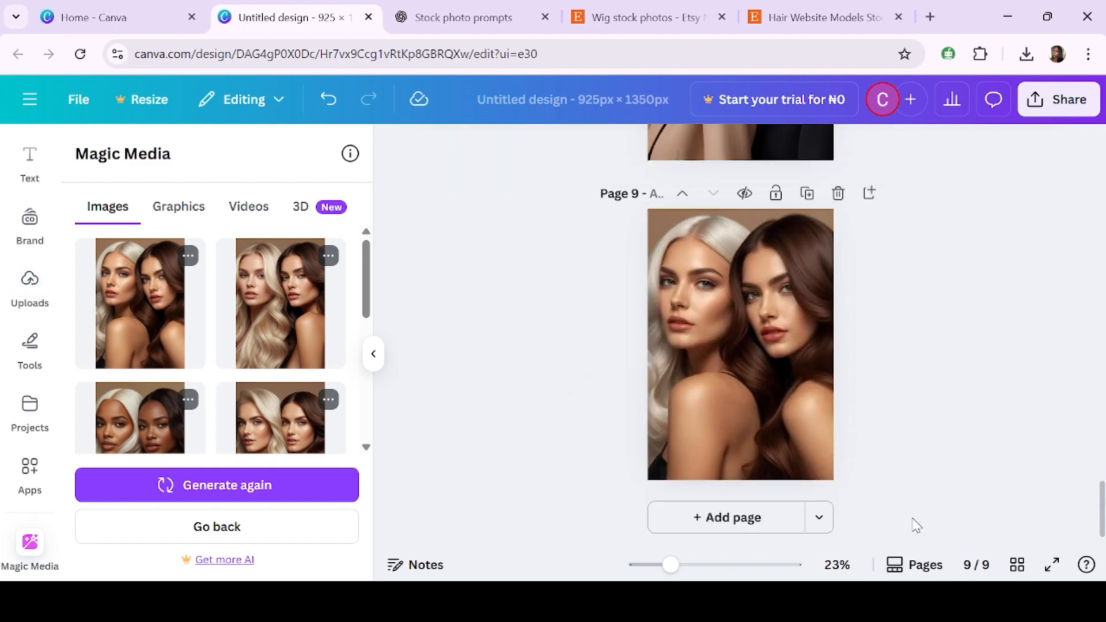
# - Add a tenth page, place the second glam duo image on it and stretch it to fill the page
pyautogui.click(746, 517)
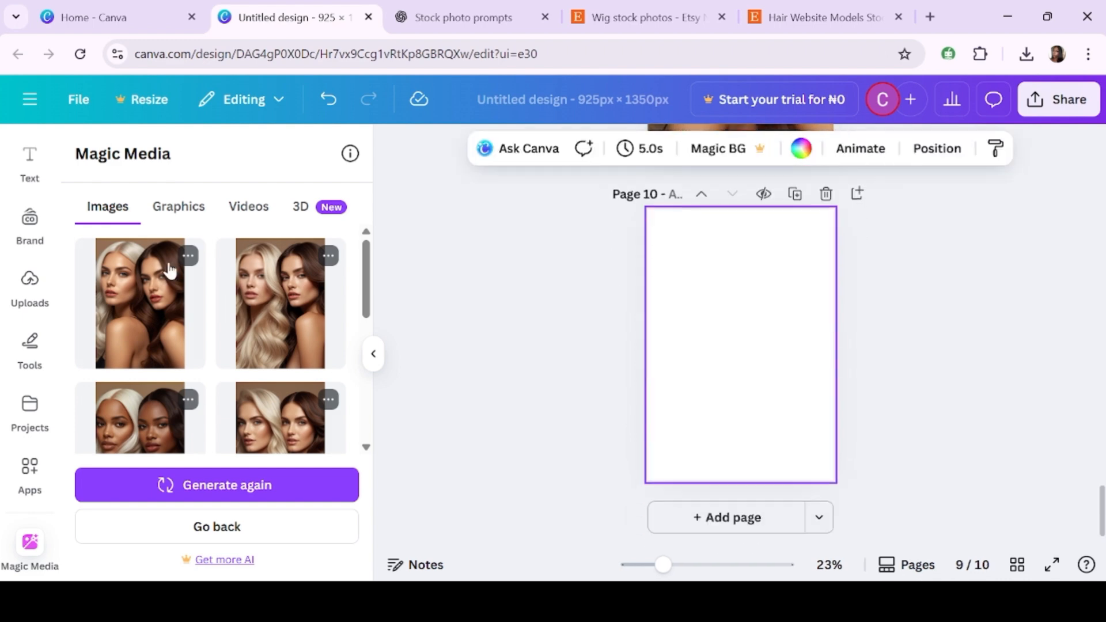
pyautogui.click(300, 321)
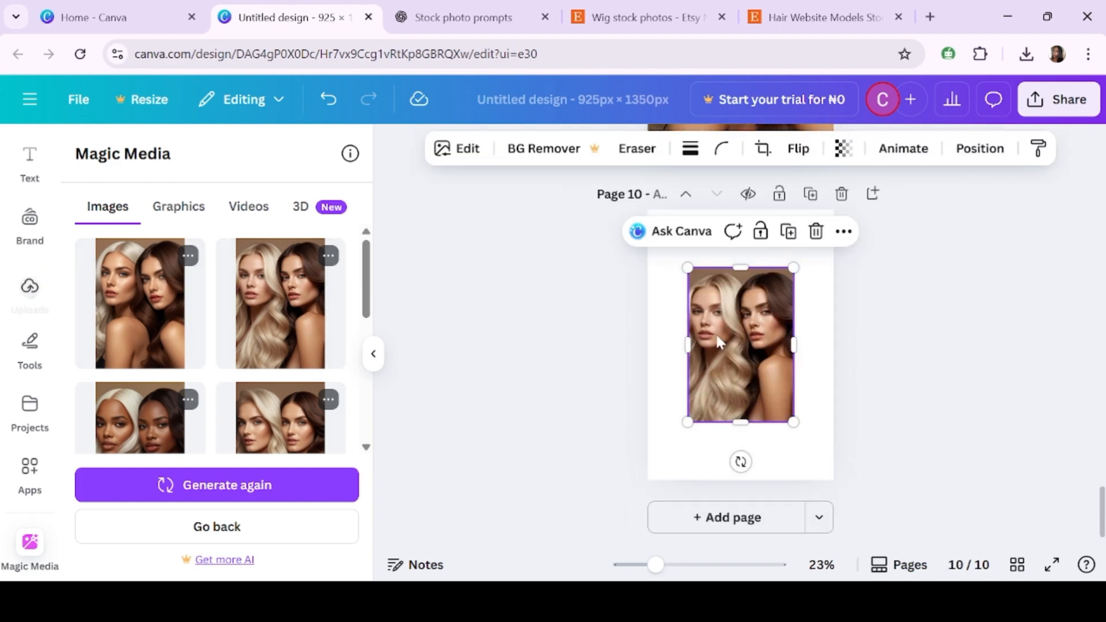
pyautogui.moveTo(757, 344); pyautogui.dragTo(716, 283)
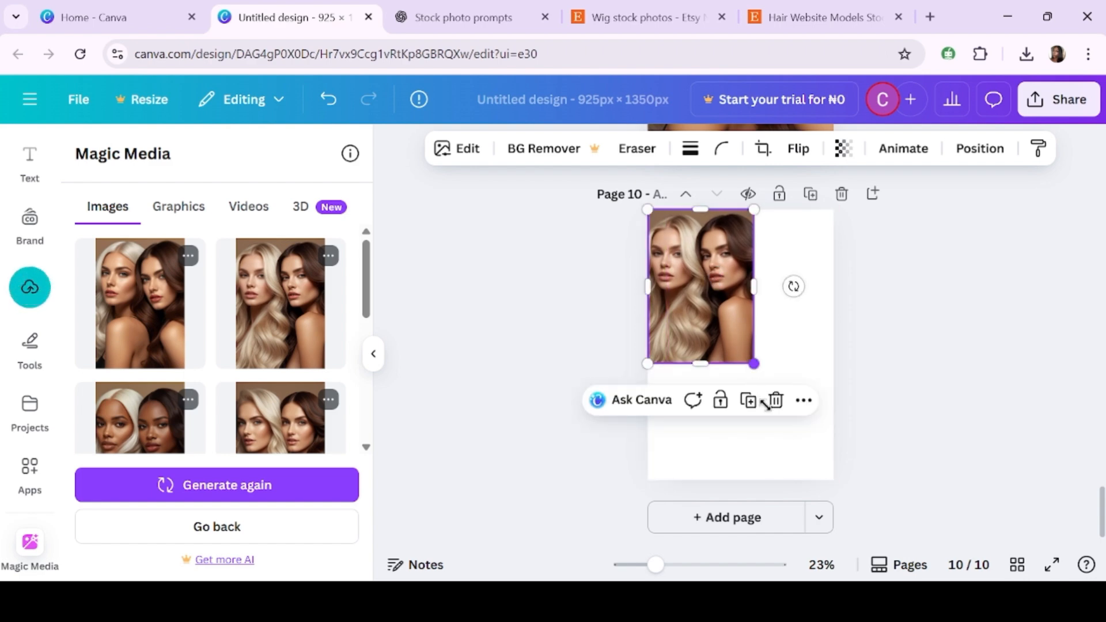
pyautogui.moveTo(766, 404); pyautogui.dragTo(826, 478)
pyautogui.click(947, 493)
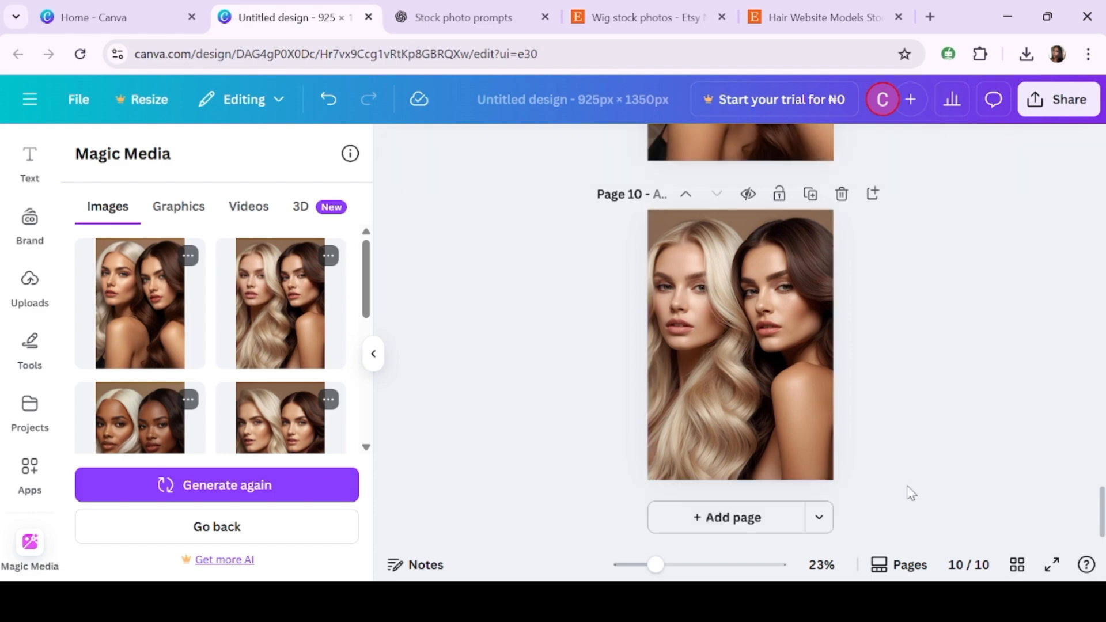
# - Add an eleventh page, place the third glam duo image on it and stretch it to fill the page
pyautogui.click(766, 524)
pyautogui.scroll(-3, 144, 325)
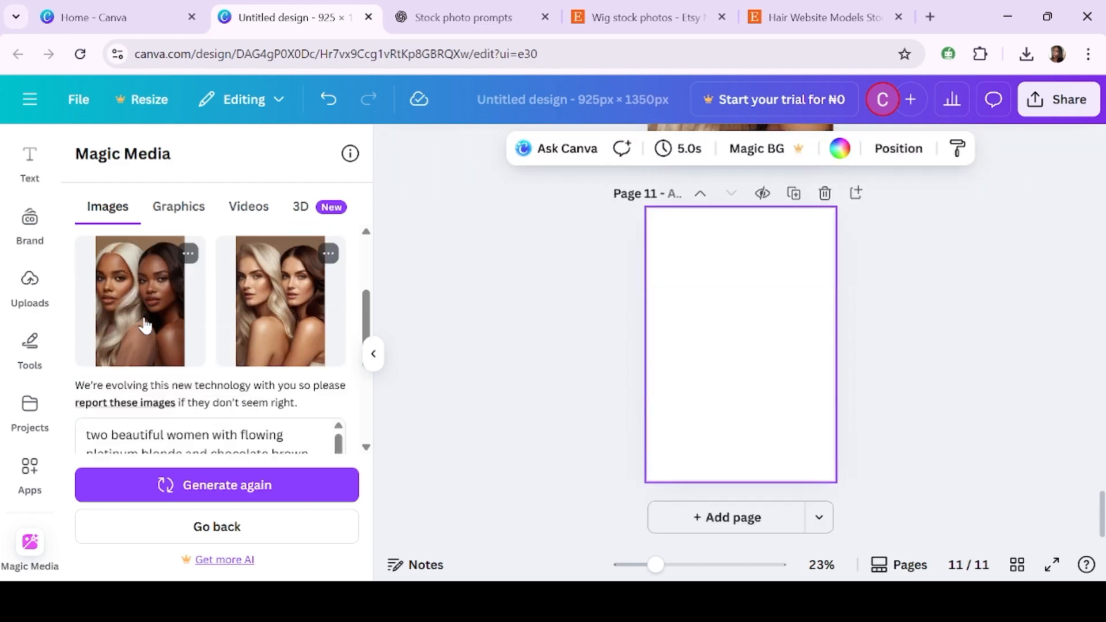
pyautogui.click(196, 320)
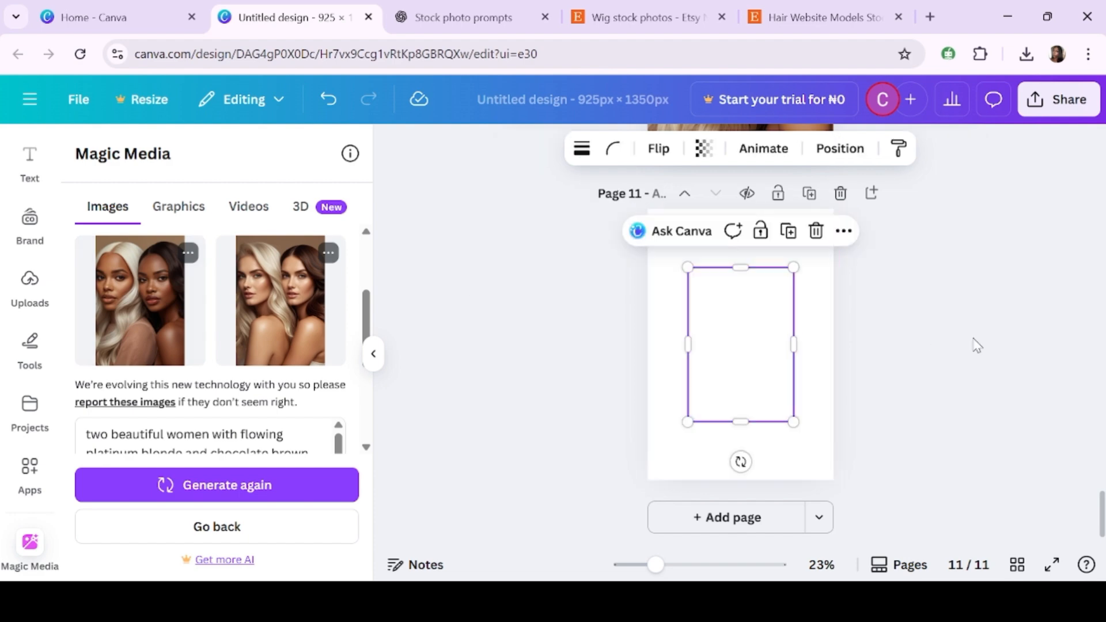
pyautogui.moveTo(746, 357); pyautogui.dragTo(703, 297)
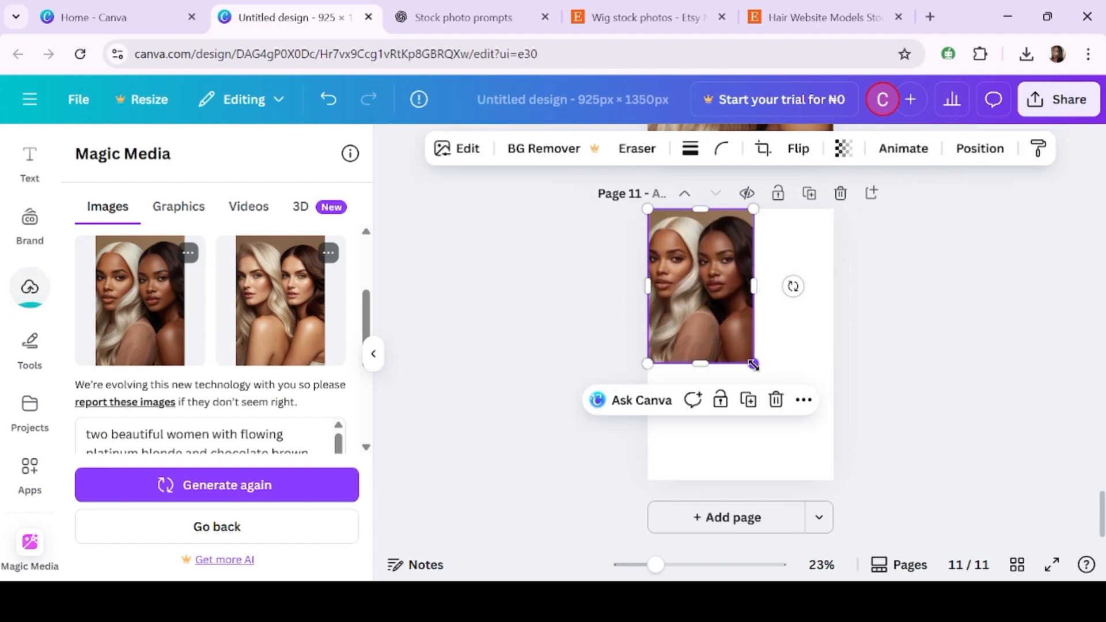
pyautogui.moveTo(754, 365); pyautogui.dragTo(830, 481)
pyautogui.click(904, 479)
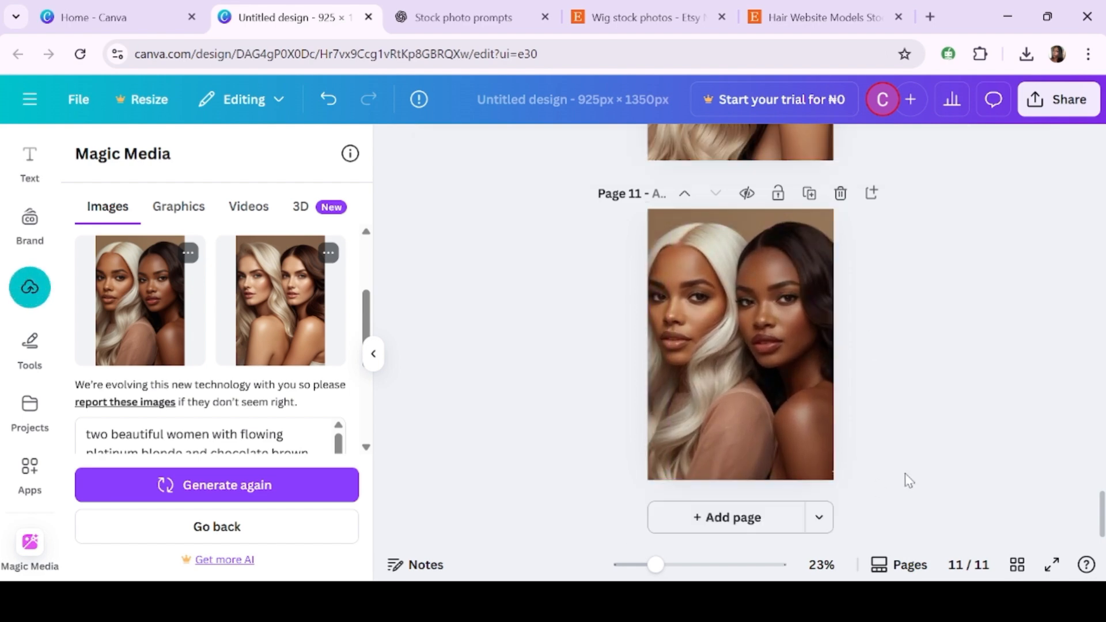
# - Add a twelfth page, drag the fourth glam duo image onto it and stretch it to fill the page
pyautogui.click(741, 519)
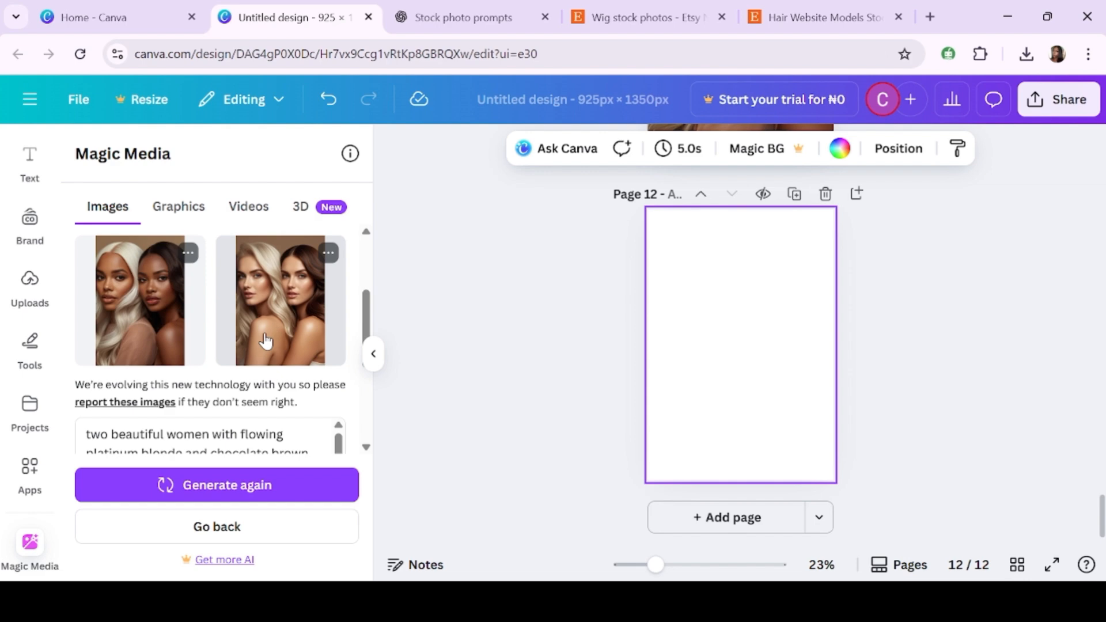
pyautogui.moveTo(265, 341); pyautogui.dragTo(716, 290)
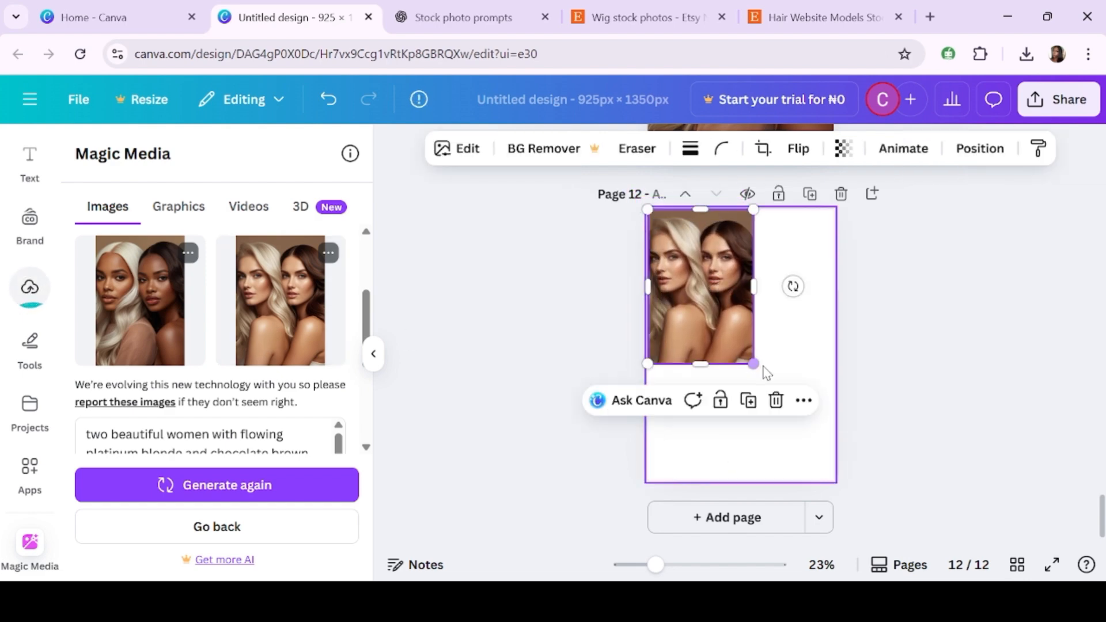
pyautogui.moveTo(753, 364); pyautogui.dragTo(825, 485)
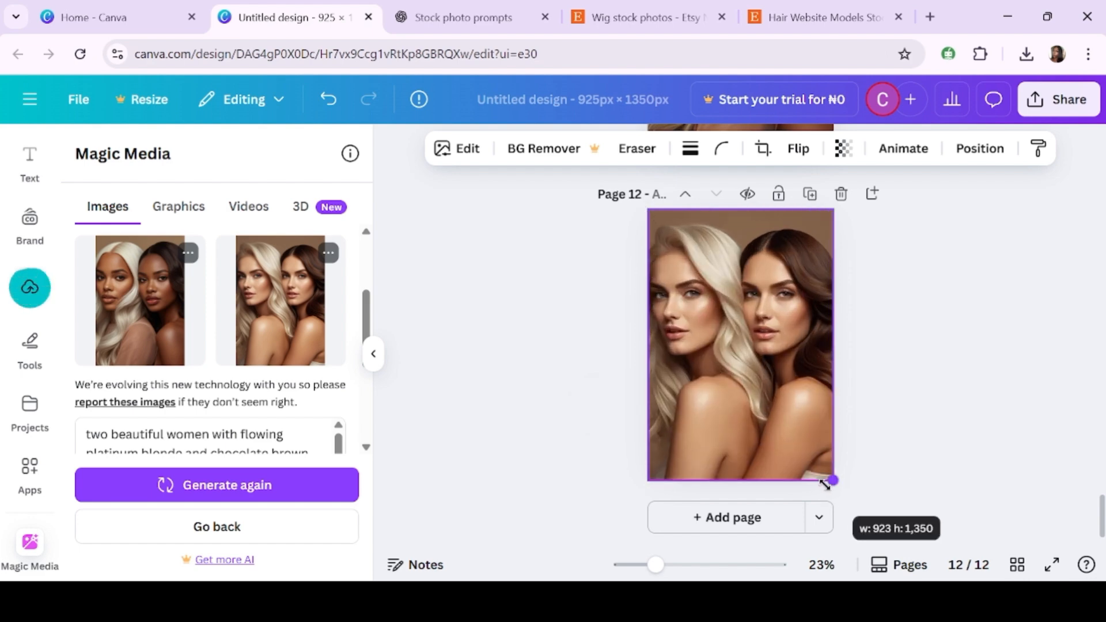
# - Deselect the image and scroll through the design's pages to review the placed model photos
pyautogui.click(894, 487)
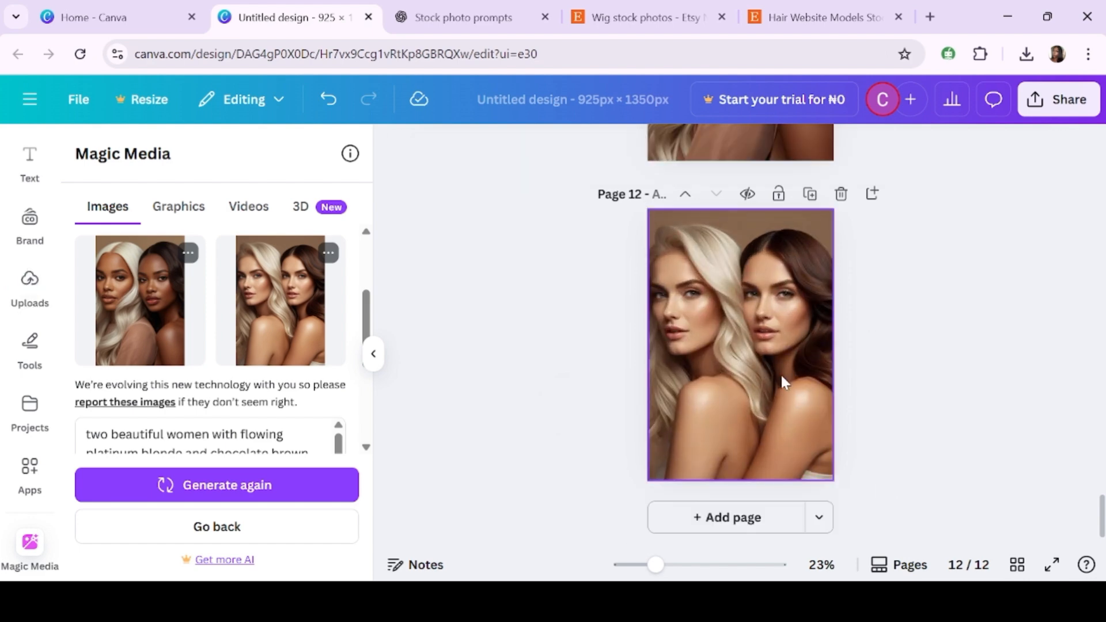
pyautogui.scroll(10, 781, 376)
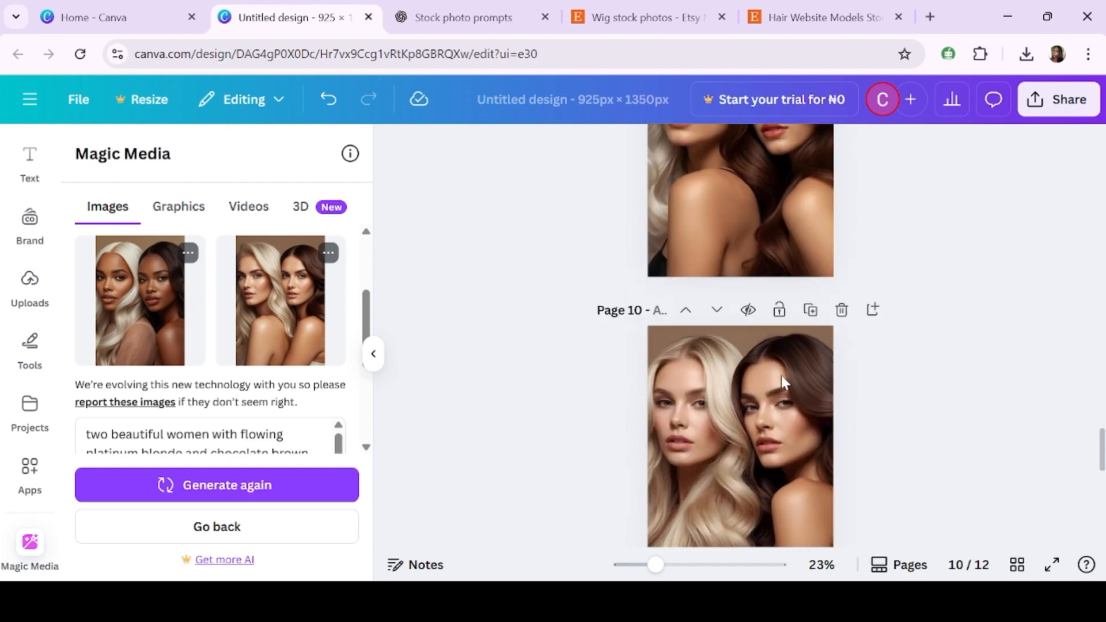
pyautogui.scroll(15, 782, 375)
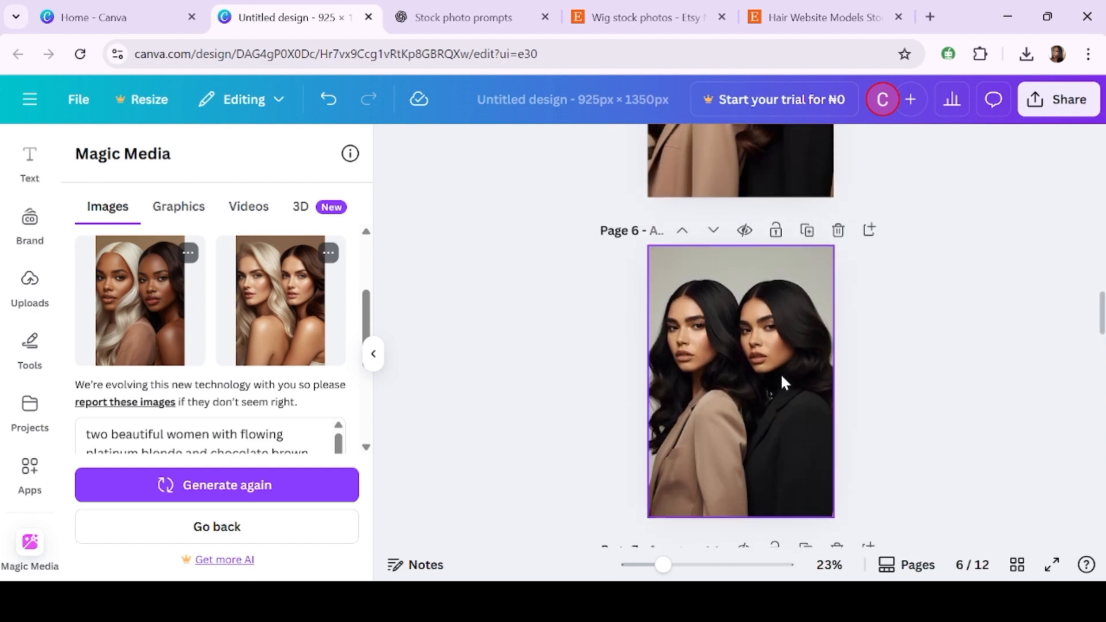
pyautogui.scroll(-9, 780, 372)
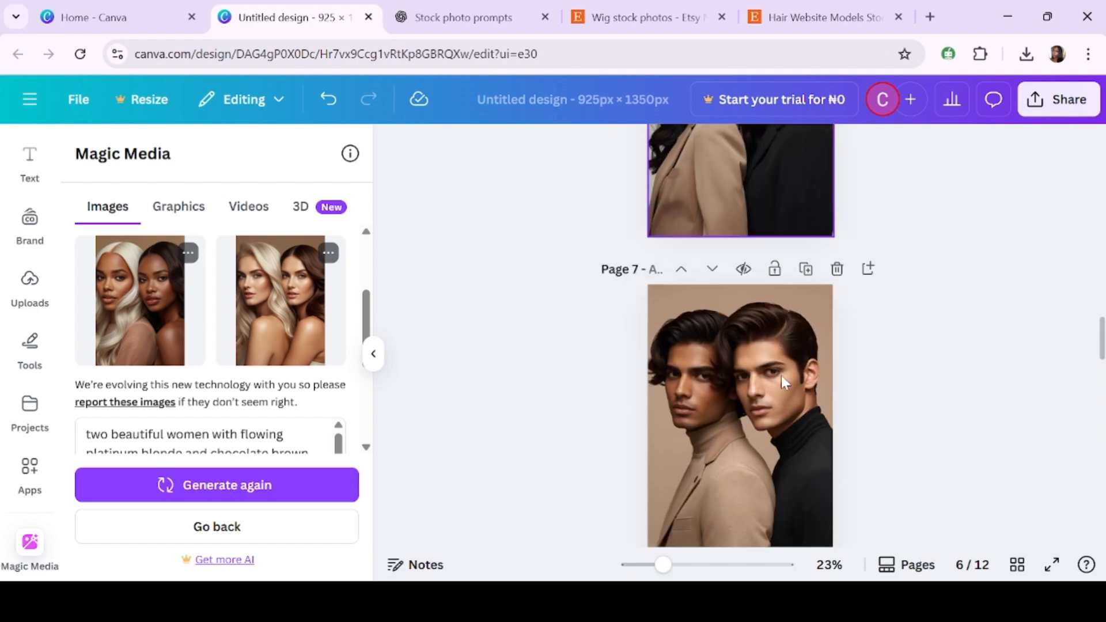
pyautogui.scroll(-3, 780, 372)
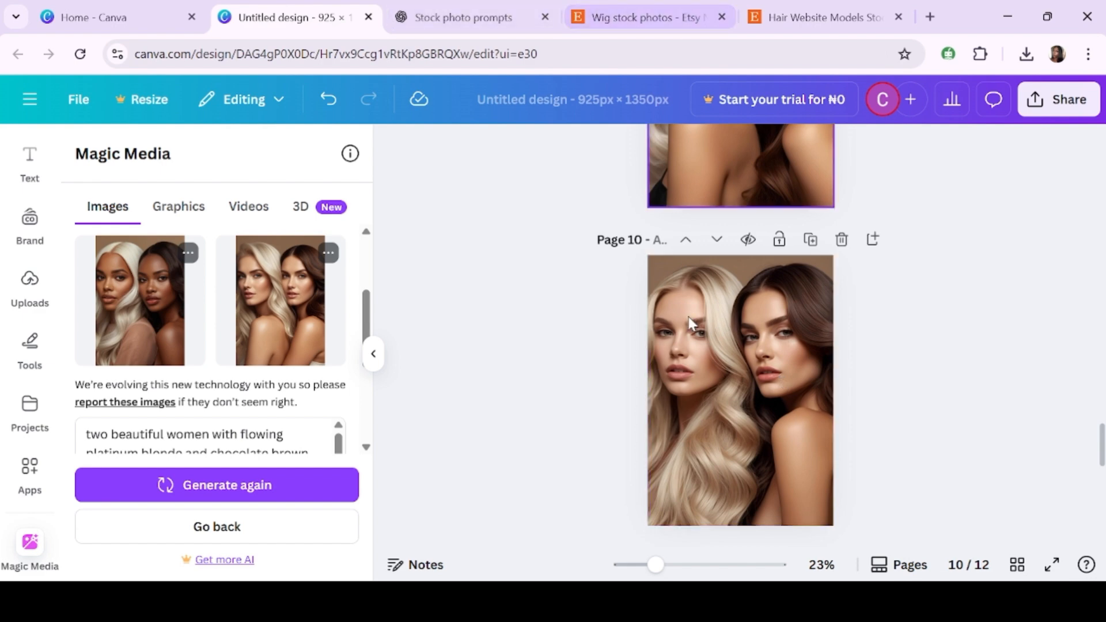
# - Switch to the Etsy wig stock photos search tab and browse the listed wig stock photo bundles
pyautogui.click(824, 17)
pyautogui.click(657, 16)
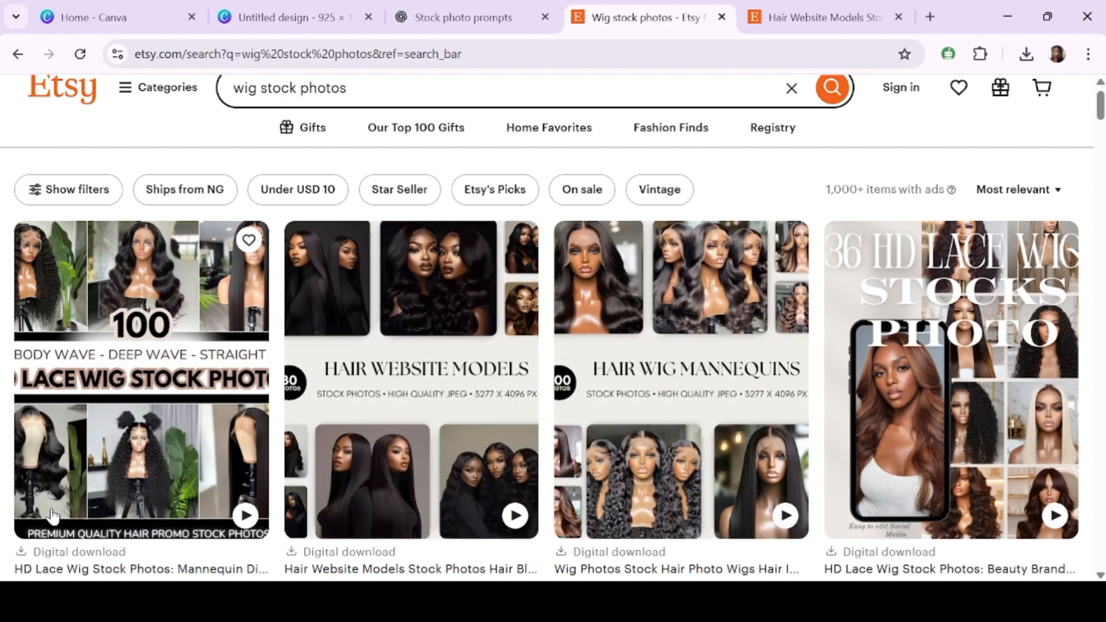
pyautogui.scroll(-2, 52, 516)
pyautogui.scroll(-2, 52, 516)
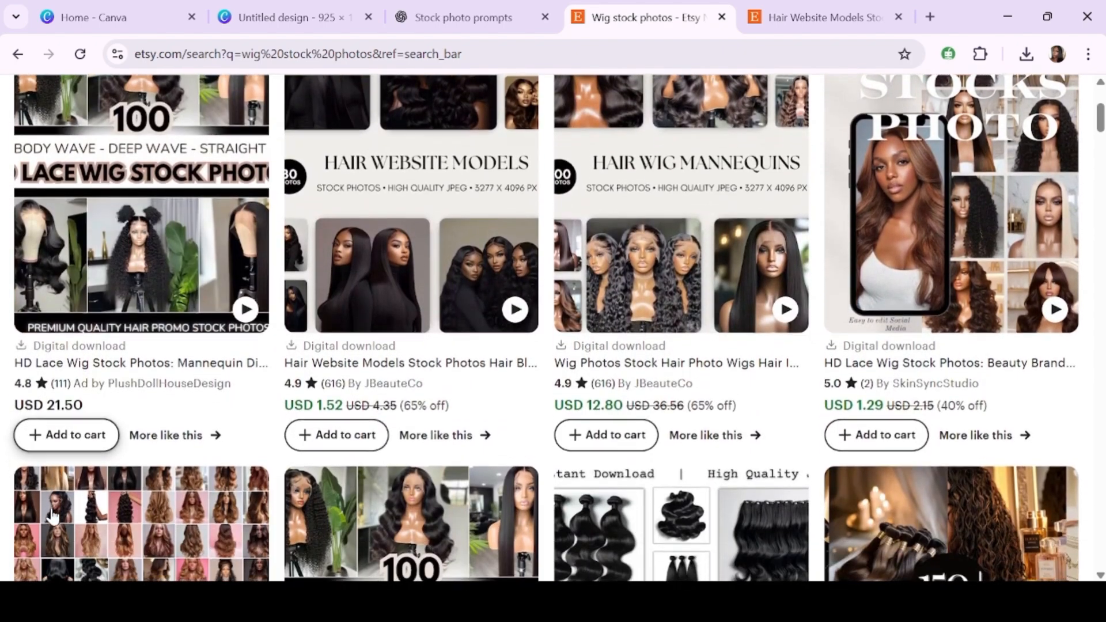
pyautogui.scroll(3, 52, 516)
pyautogui.scroll(-2, 51, 515)
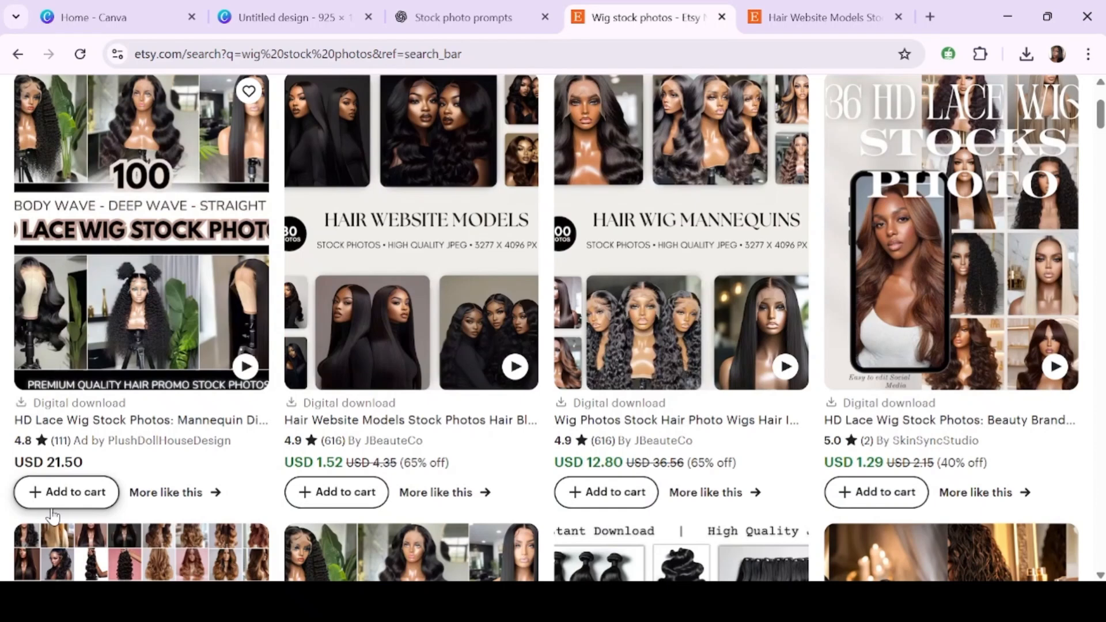
pyautogui.scroll(-2, 51, 516)
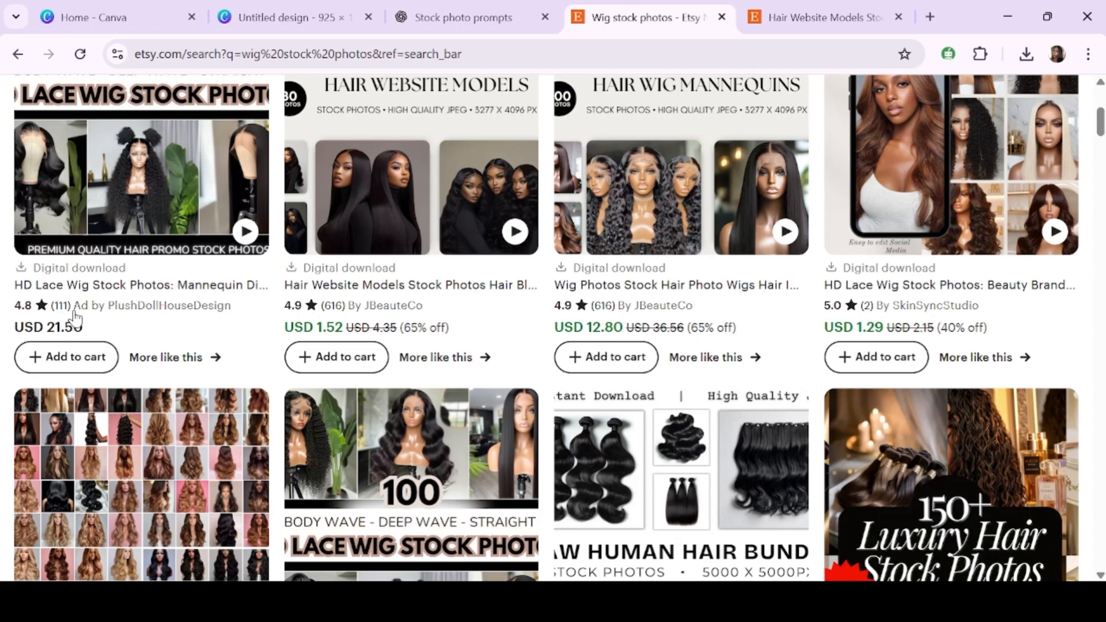
pyautogui.scroll(3, 229, 288)
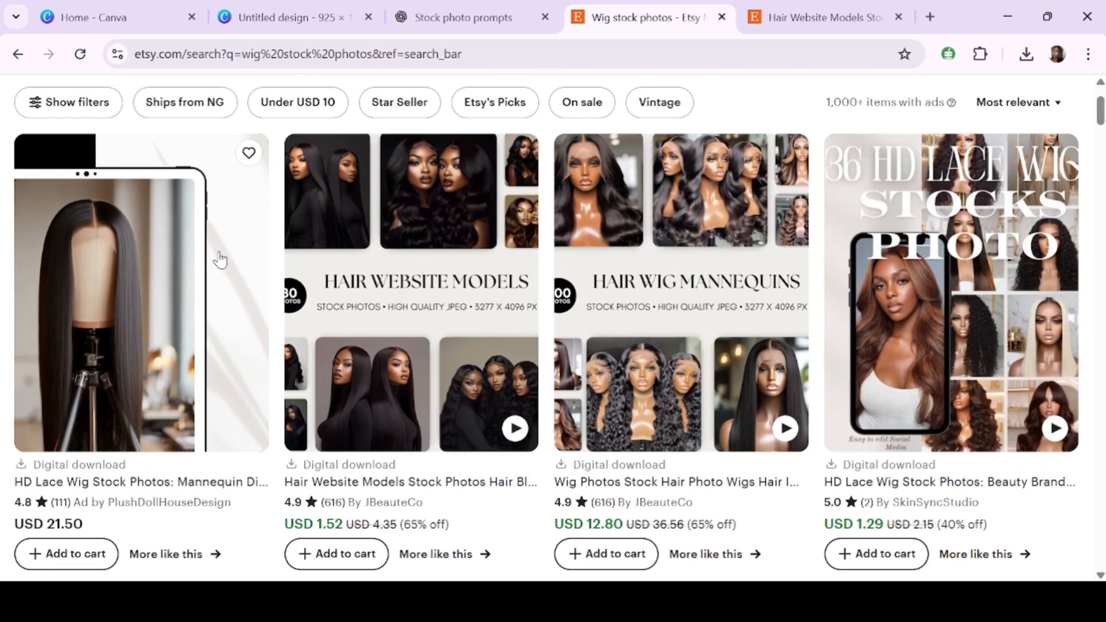
pyautogui.scroll(-3, 176, 425)
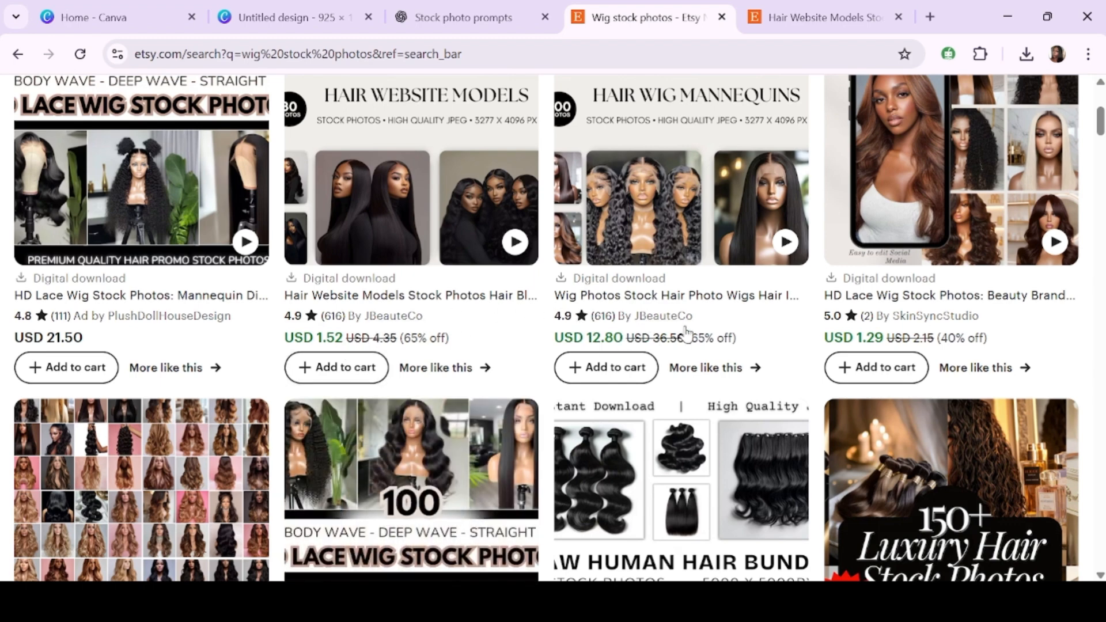
pyautogui.scroll(-5, 686, 333)
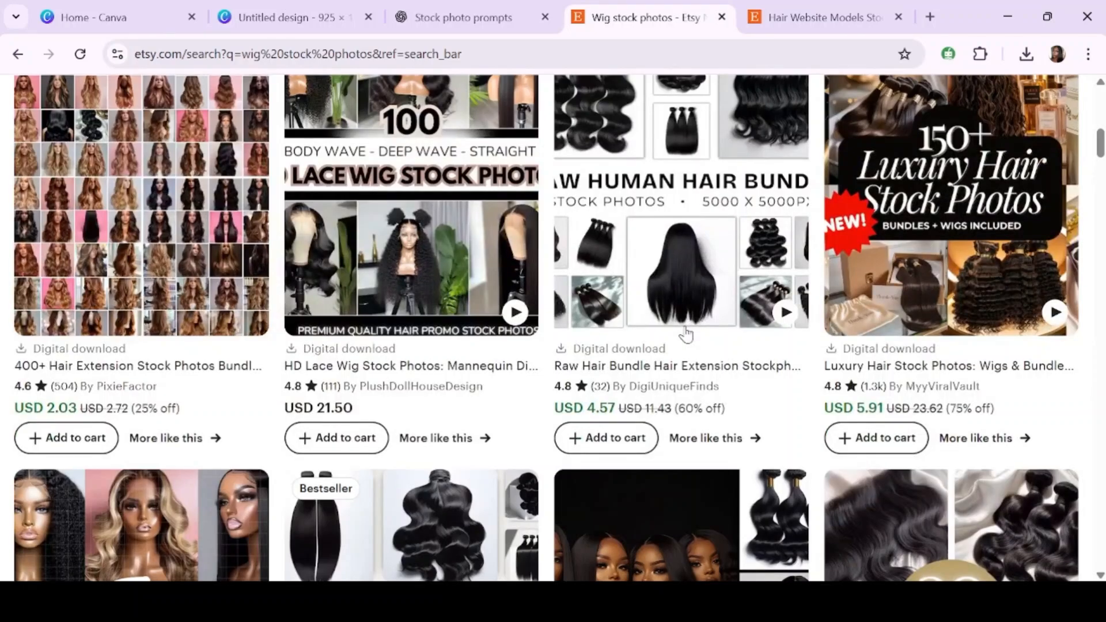
pyautogui.scroll(-5, 686, 333)
pyautogui.scroll(-10, 686, 333)
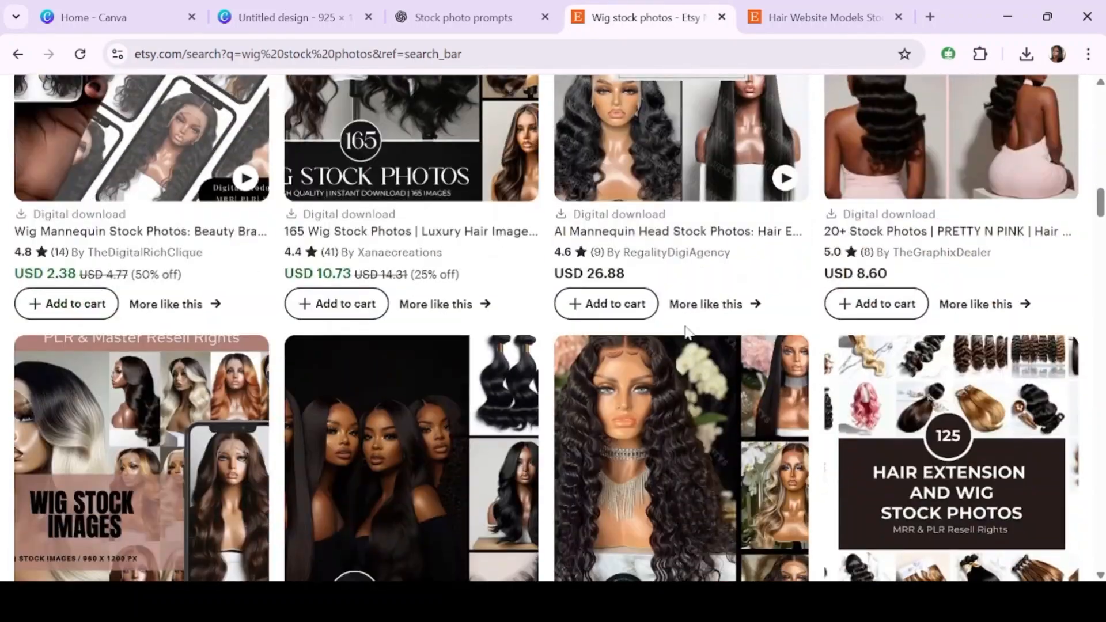
pyautogui.scroll(-10, 685, 333)
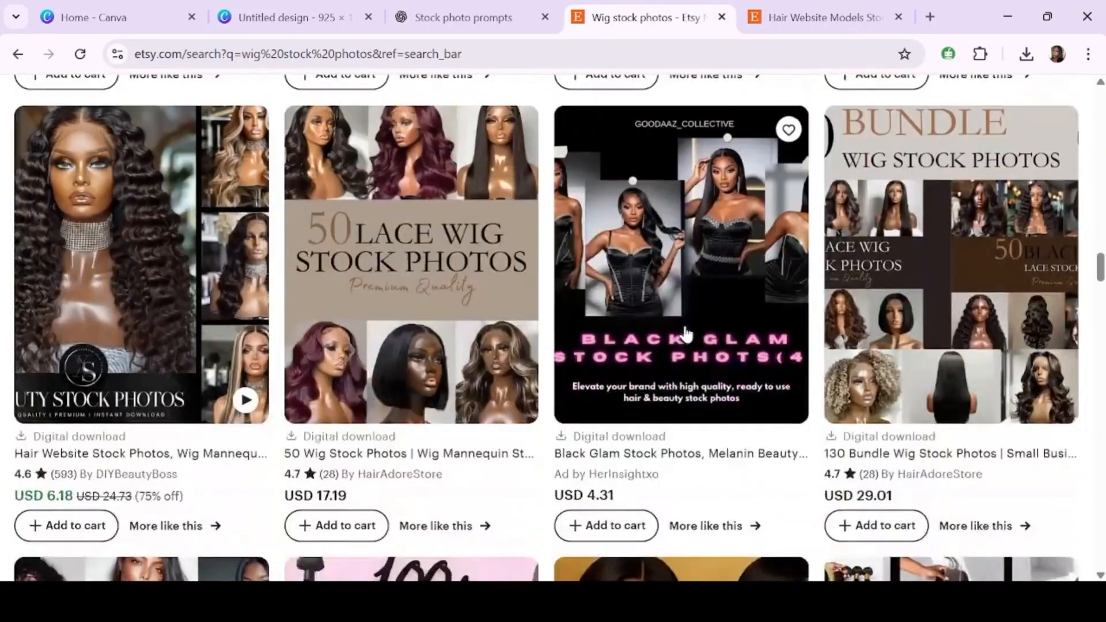
pyautogui.scroll(-10, 686, 333)
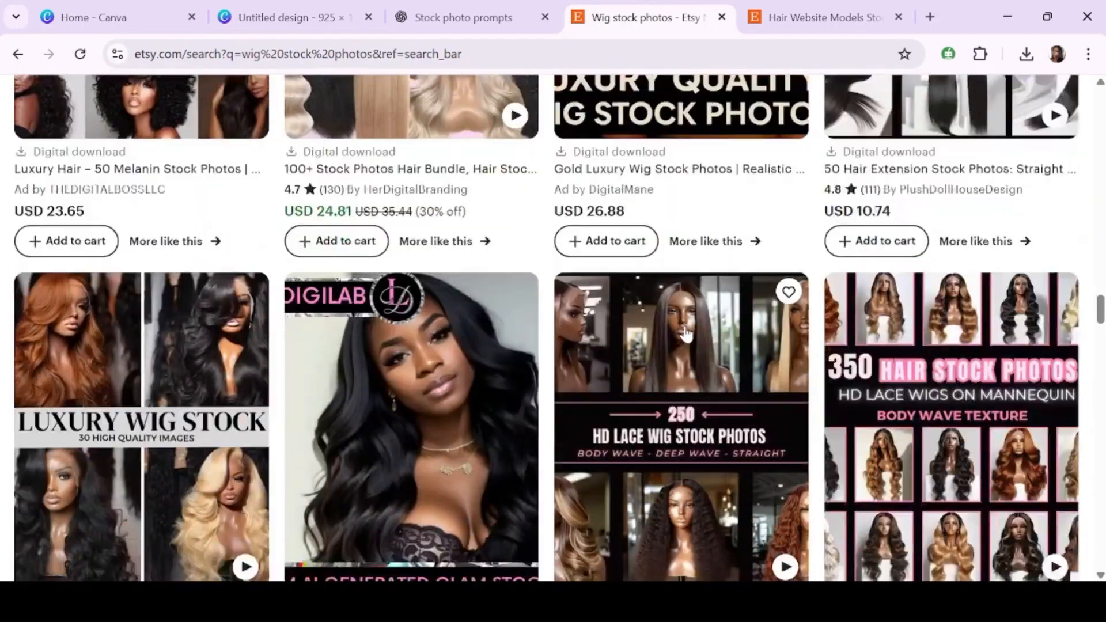
pyautogui.scroll(-10, 686, 333)
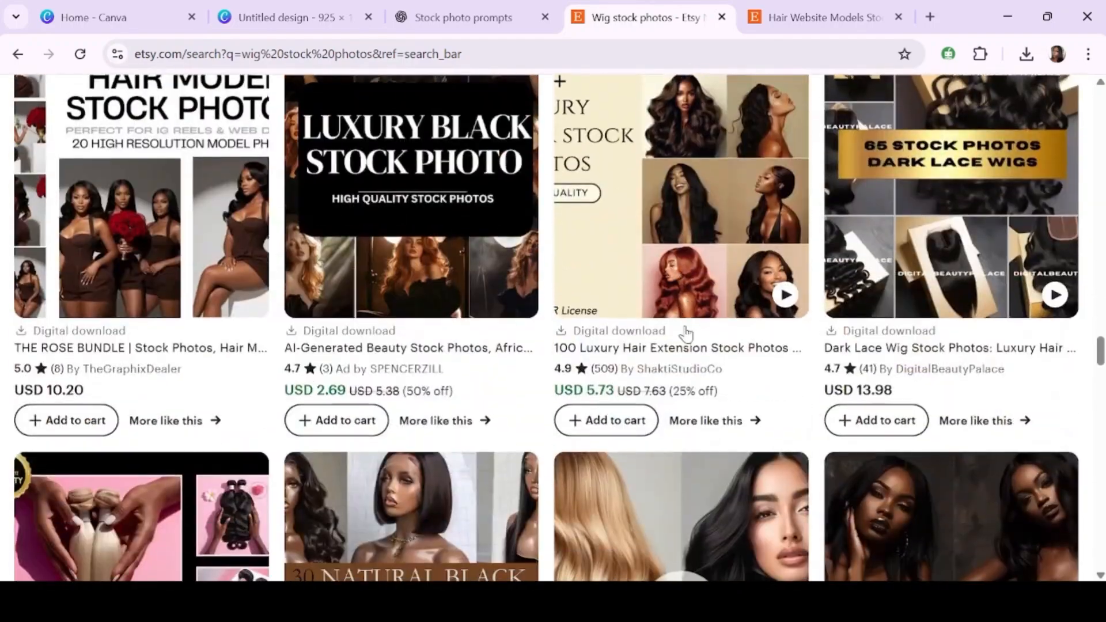